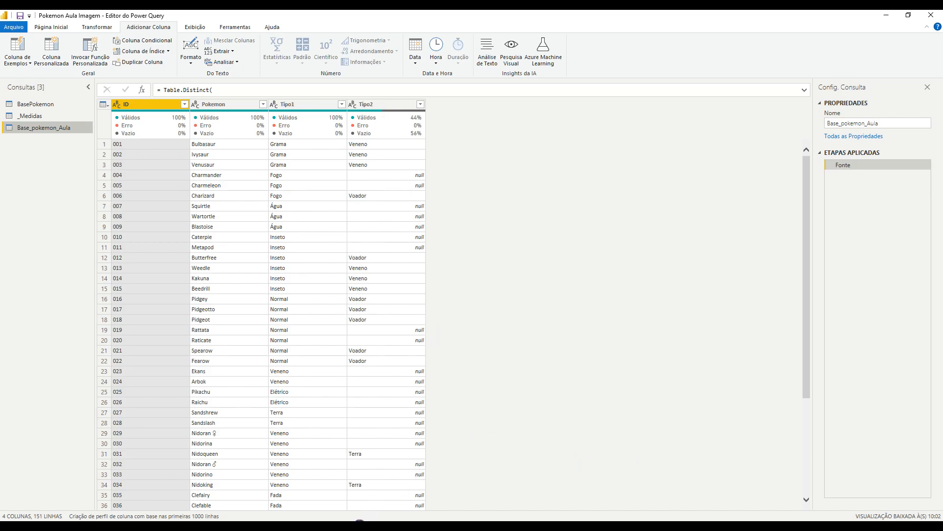
- Switch to the Pokédex website in Chrome and open Squirtle's page from the Pokémon list
{"action": "left_click", "coordinate": [360, 525]}
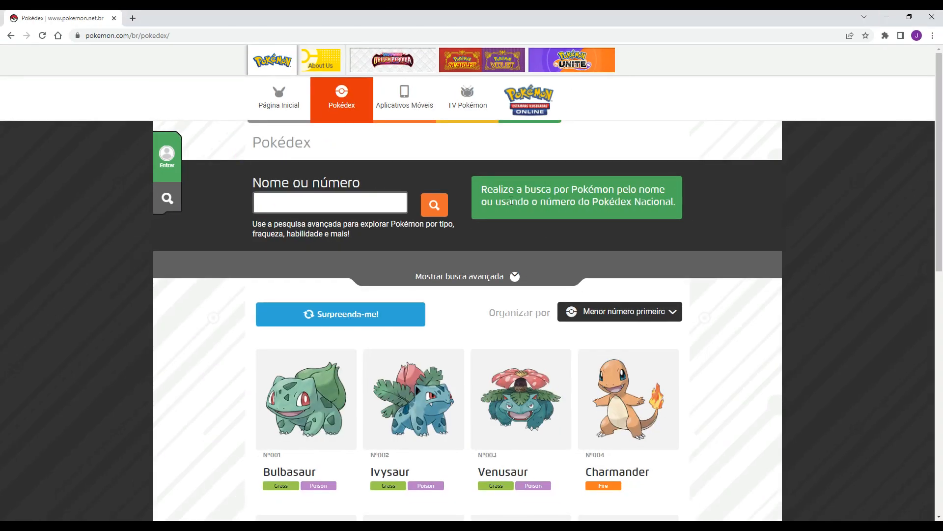
{"action": "scroll", "coordinate": [844, 346], "scroll_direction": "down", "scroll_amount": 7}
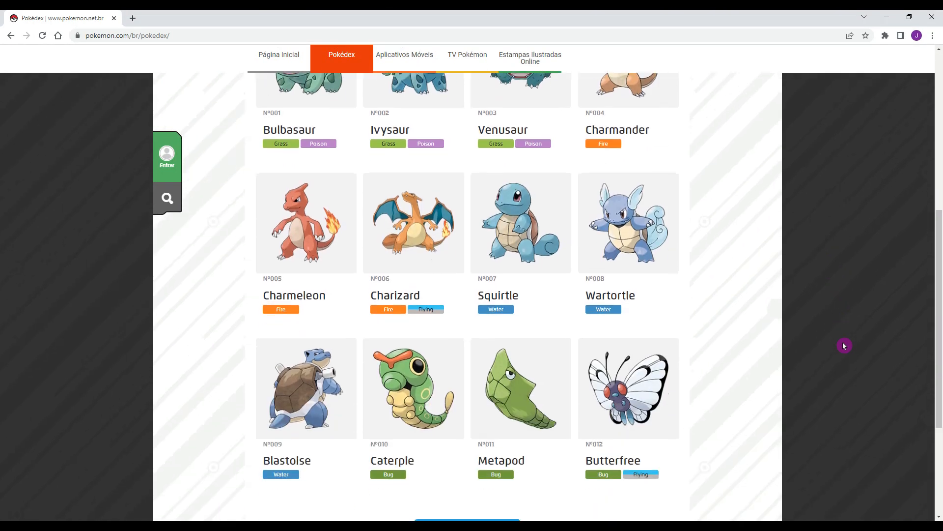
{"action": "scroll", "coordinate": [387, 190], "scroll_direction": "up", "scroll_amount": 2}
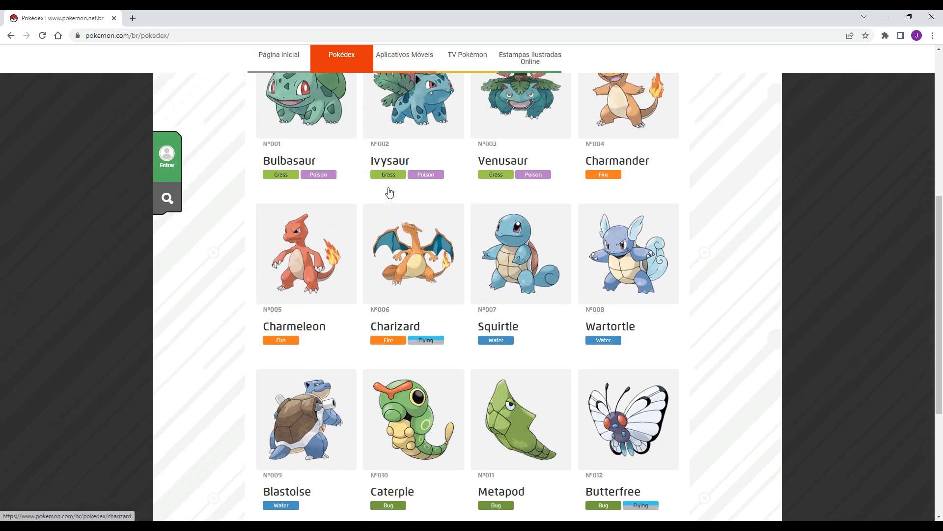
{"action": "left_click", "coordinate": [521, 325]}
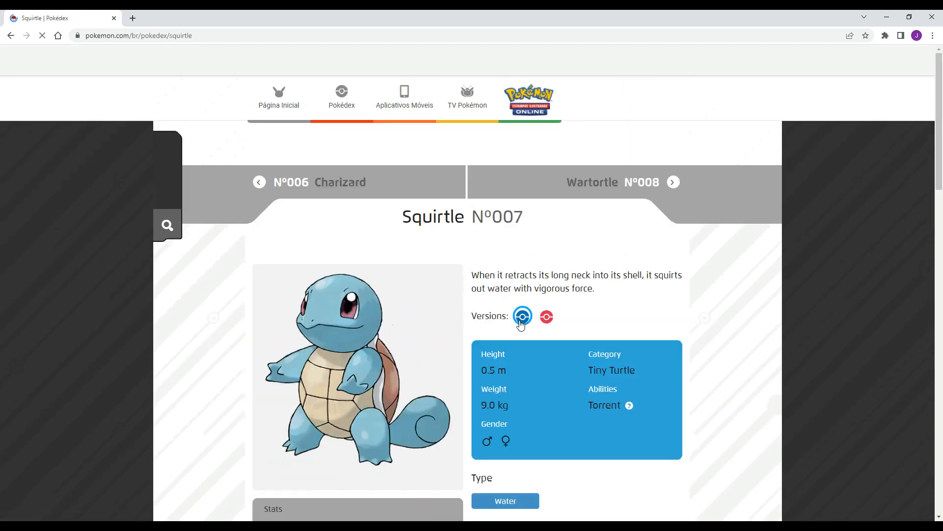
{"action": "scroll", "coordinate": [452, 310], "scroll_direction": "down", "scroll_amount": 3}
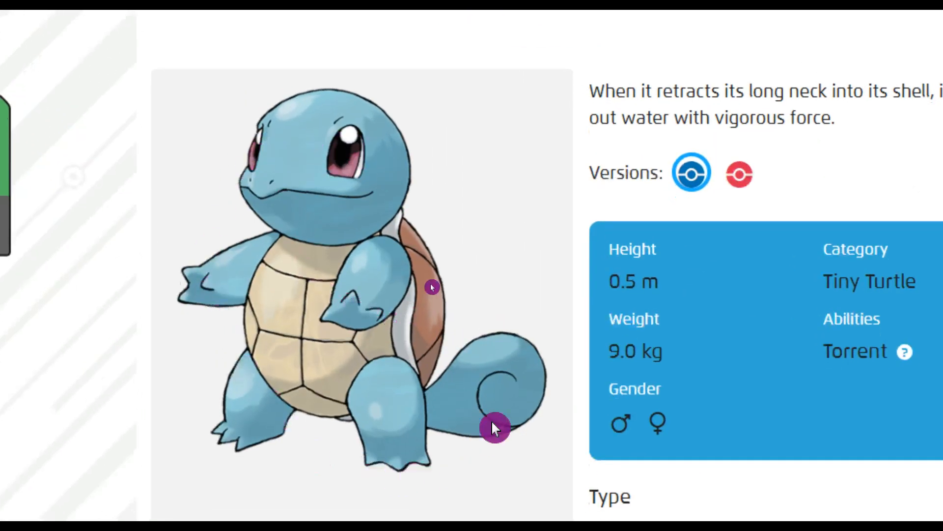
- Copy the address of Squirtle's picture and load it in a new browser tab
{"action": "right_click", "coordinate": [451, 181]}
{"action": "left_click", "coordinate": [539, 278]}
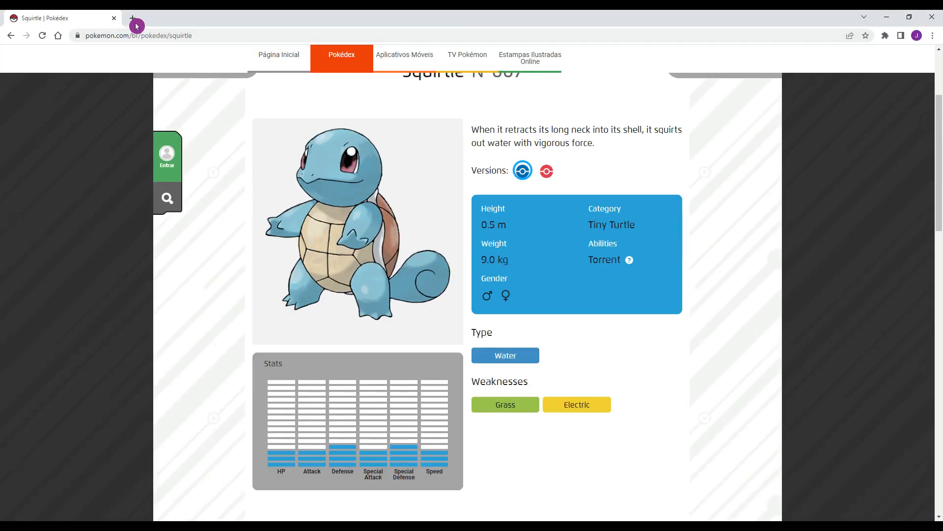
{"action": "left_click", "coordinate": [133, 20]}
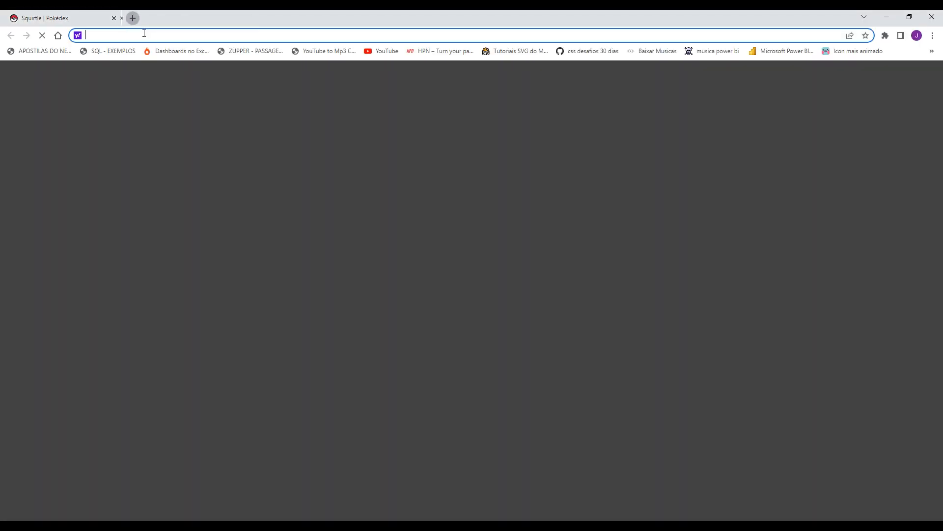
{"action": "type", "text": "https://assets.pokemon.com/assets/cms2/img/pokedex/full/007.png"}
{"action": "key", "text": "Return"}
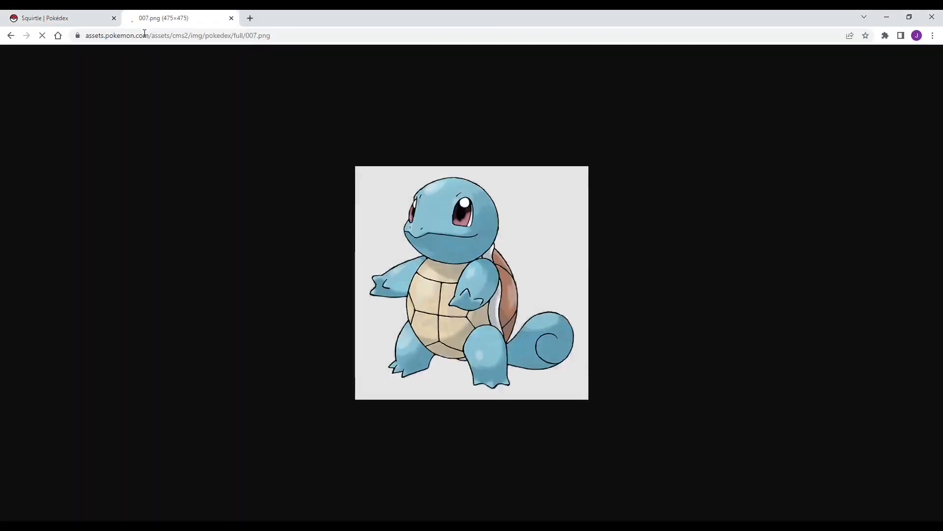
- Return to Squirtle's Pokédex page and go to the previous Pokémon, Charizard
{"action": "left_click", "coordinate": [69, 18]}
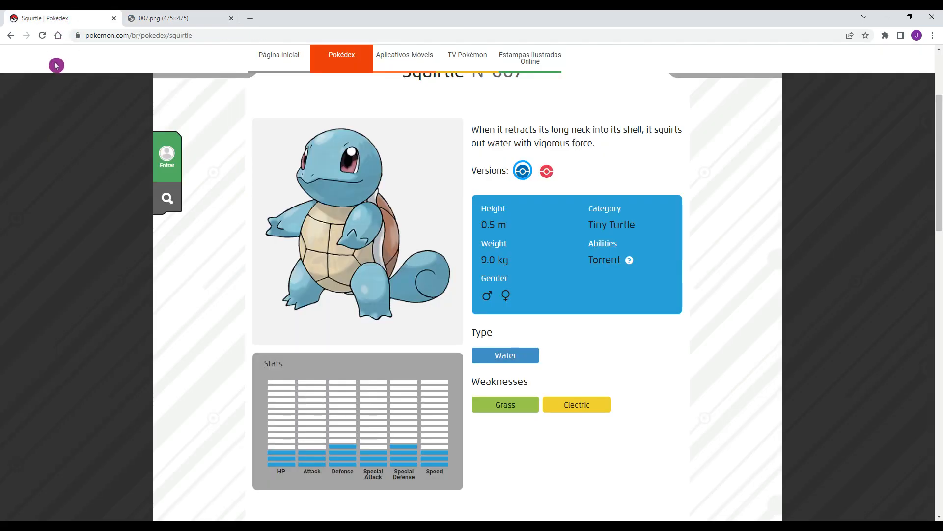
{"action": "scroll", "coordinate": [327, 101], "scroll_direction": "up", "scroll_amount": 3}
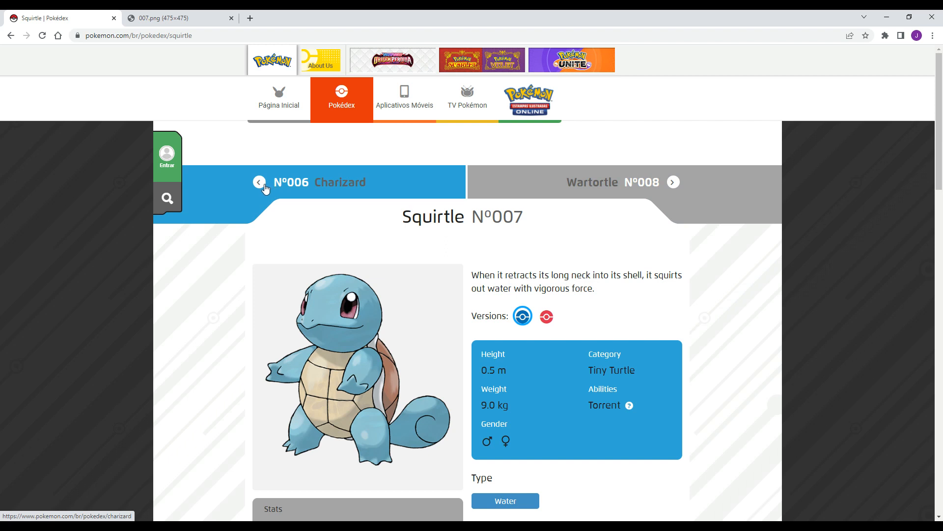
{"action": "left_click_drag", "start_coordinate": [224, 157], "coordinate": [794, 222]}
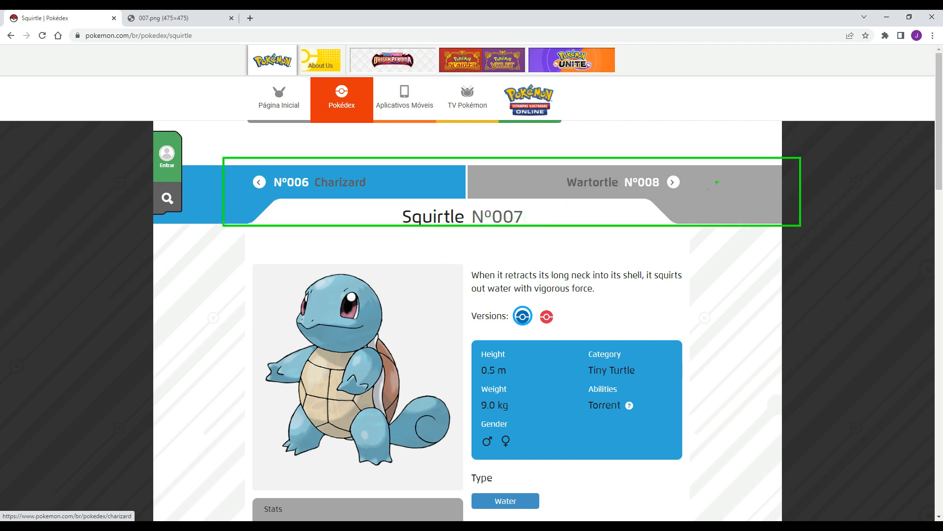
{"action": "key", "text": "Escape"}
{"action": "left_click", "coordinate": [264, 188]}
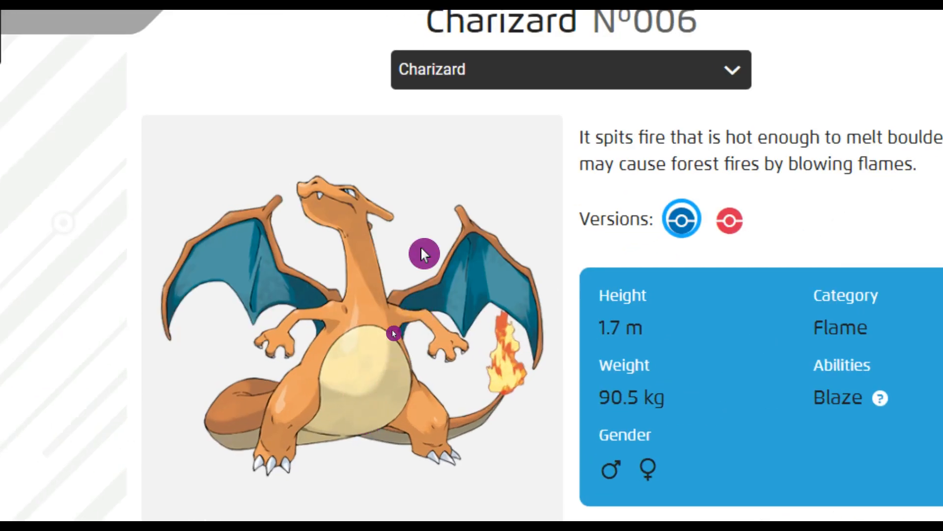
- Copy the address of Charizard's picture and load it in a new browser tab
{"action": "right_click", "coordinate": [422, 248]}
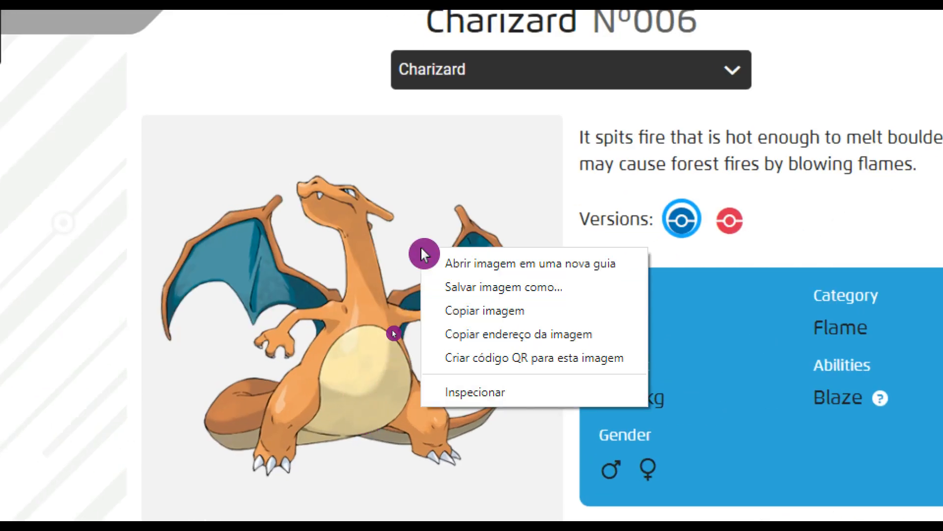
{"action": "left_click", "coordinate": [491, 338]}
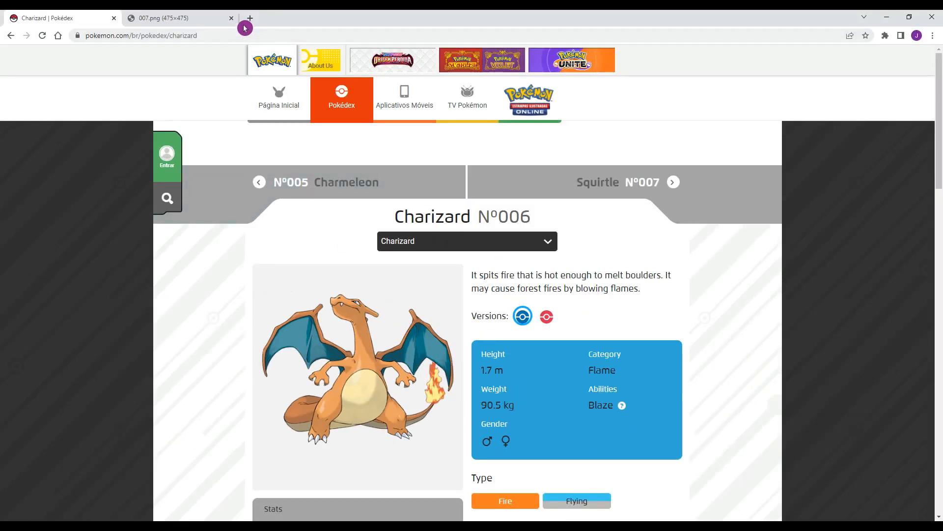
{"action": "left_click", "coordinate": [250, 24]}
{"action": "type", "text": "https://assets.pokemon.com/assets/cms2/img/pokedex/full/006.png"}
{"action": "key", "text": "Return"}
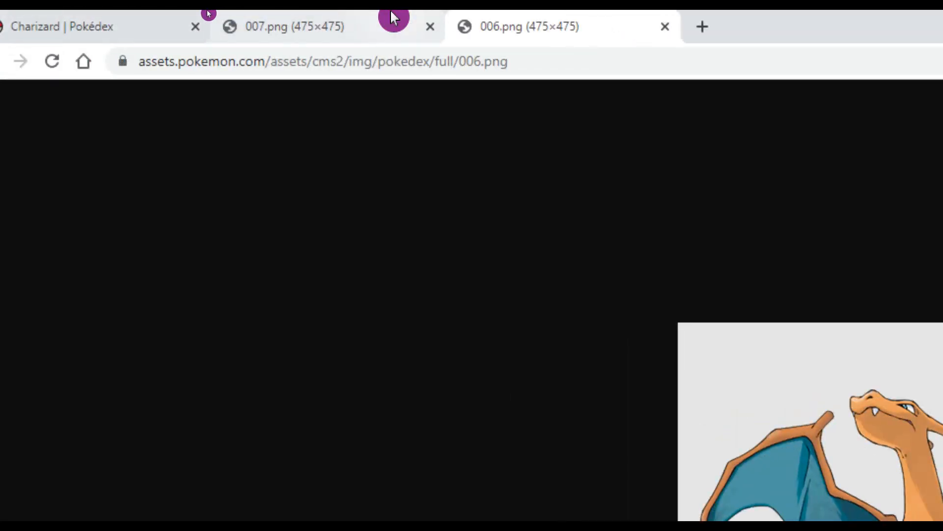
- Compare the web addresses of the 007.png and 006.png images, and close the 006.png tab
{"action": "left_click", "coordinate": [341, 27]}
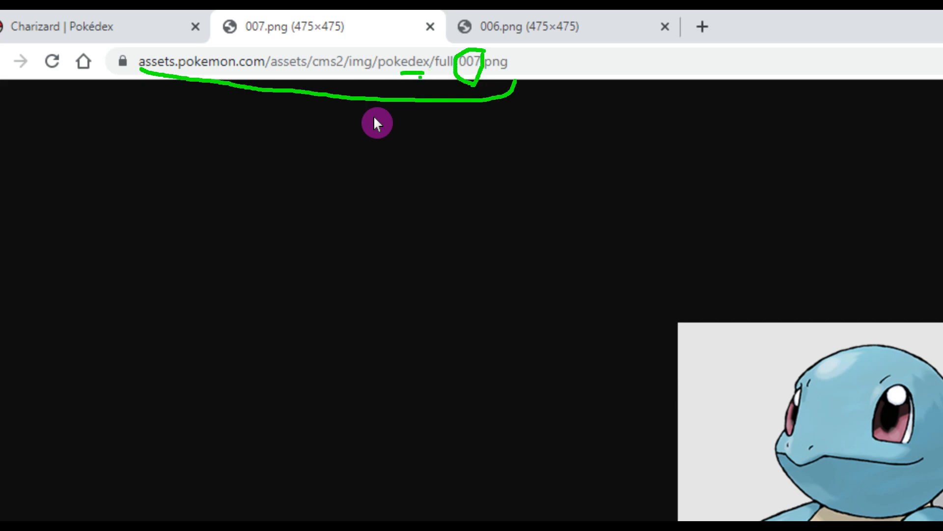
{"action": "left_click", "coordinate": [528, 22]}
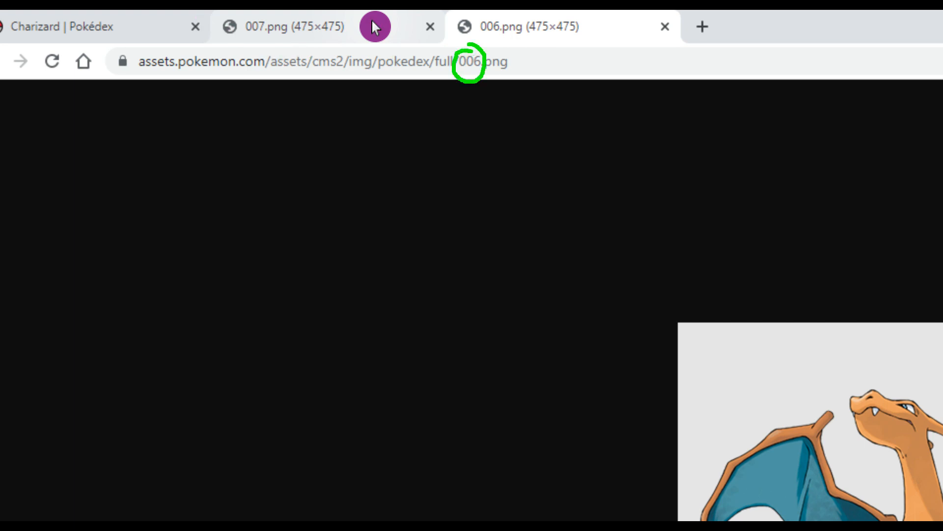
{"action": "left_click", "coordinate": [353, 22]}
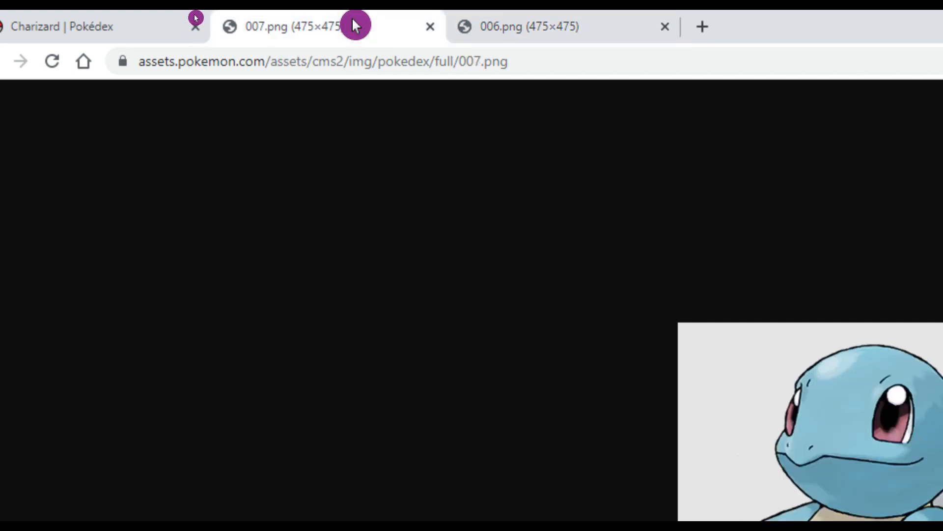
{"action": "left_click", "coordinate": [553, 24]}
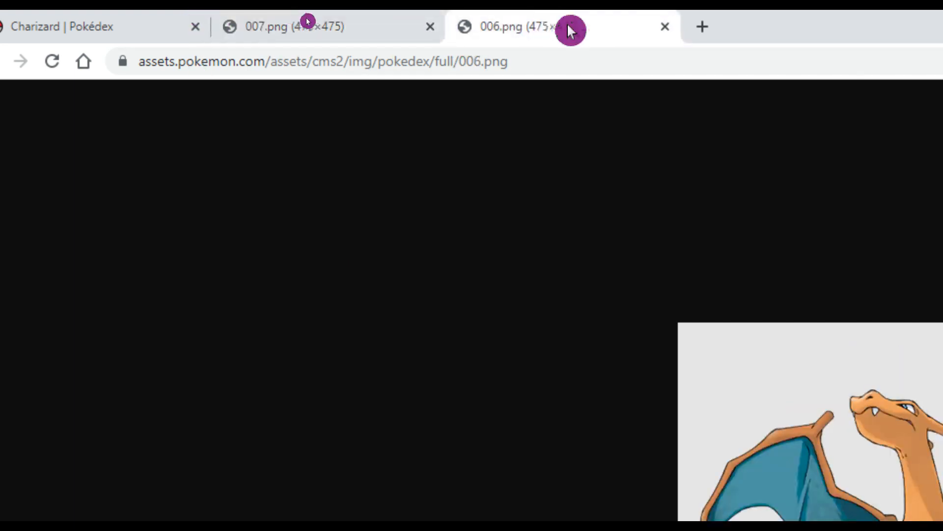
{"action": "left_click", "coordinate": [665, 27]}
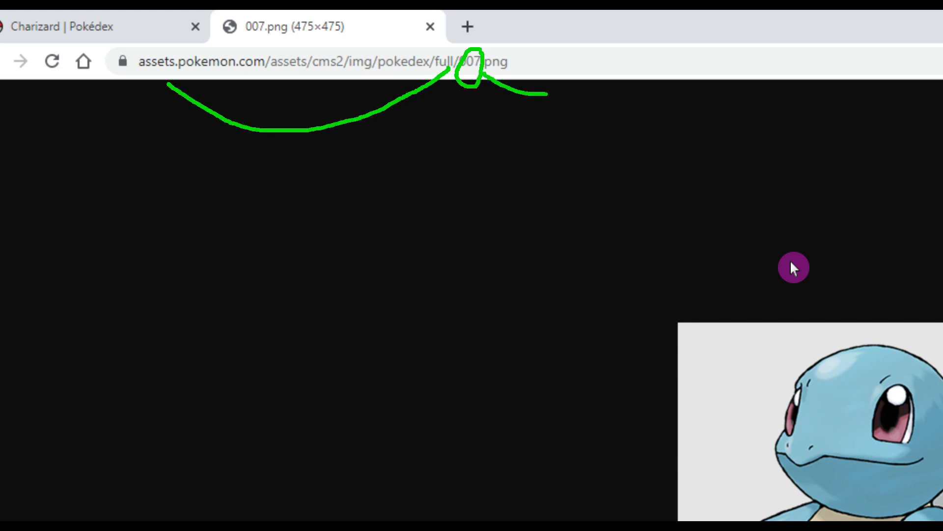
- Replace the number 007 in the image address with 065 and load the 065.png picture
{"action": "left_click", "coordinate": [485, 61]}
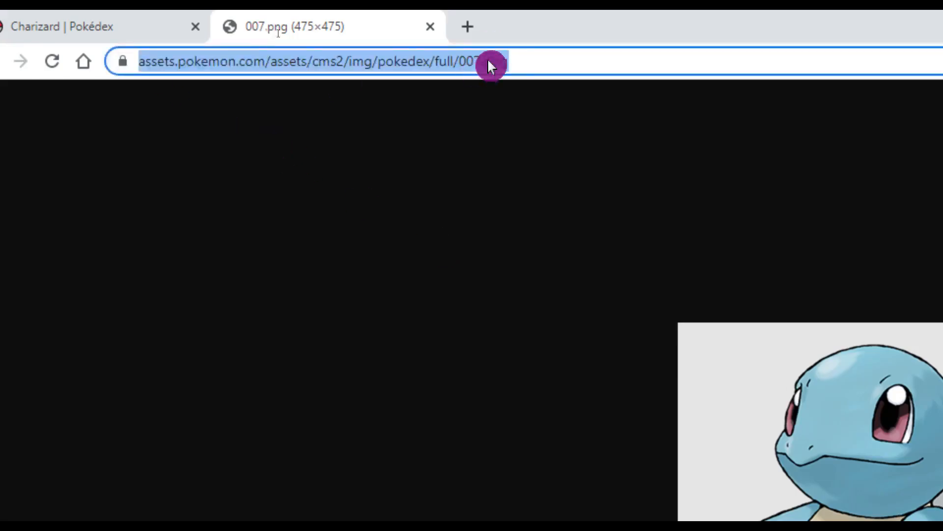
{"action": "left_click", "coordinate": [595, 50]}
{"action": "key", "text": "Left"}
{"action": "key", "text": "Left"}
{"action": "key", "text": "Left"}
{"action": "key", "text": "Left"}
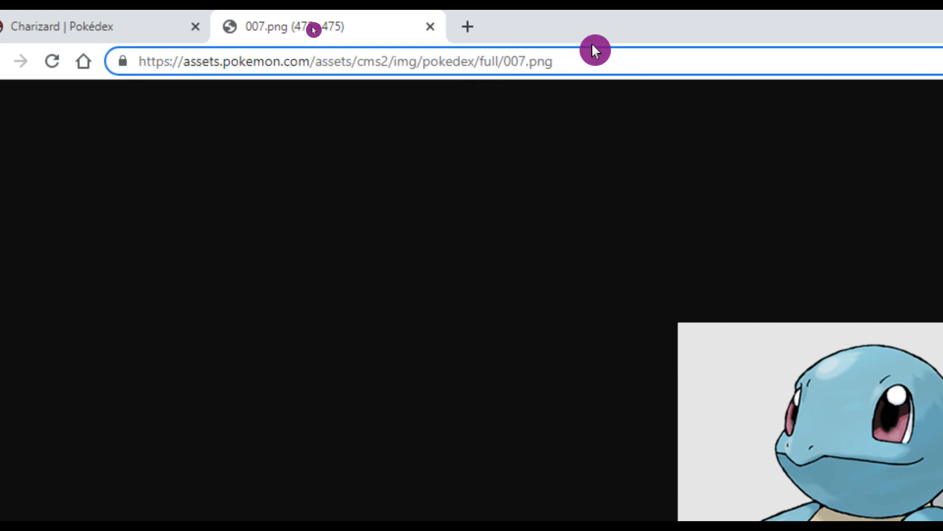
{"action": "key", "text": "BackSpace"}
{"action": "key", "text": "BackSpace"}
{"action": "type", "text": "65"}
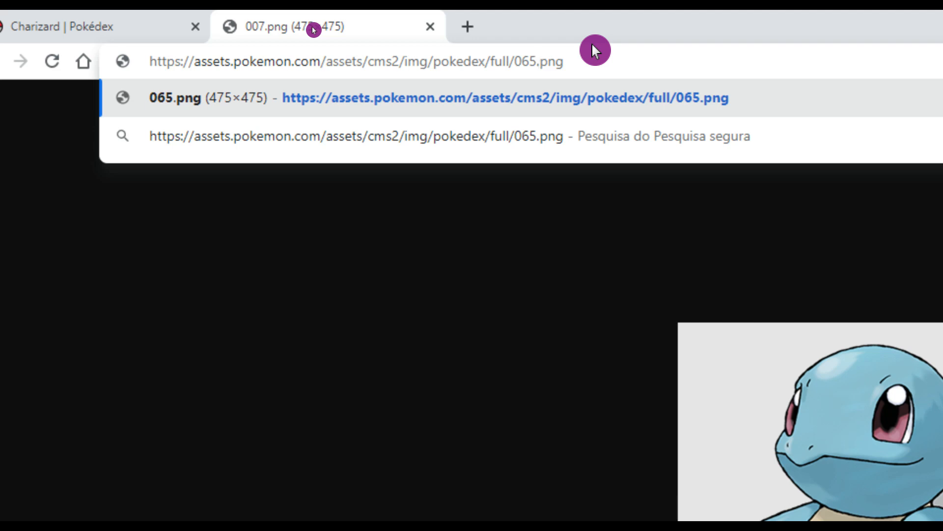
{"action": "key", "text": "Return"}
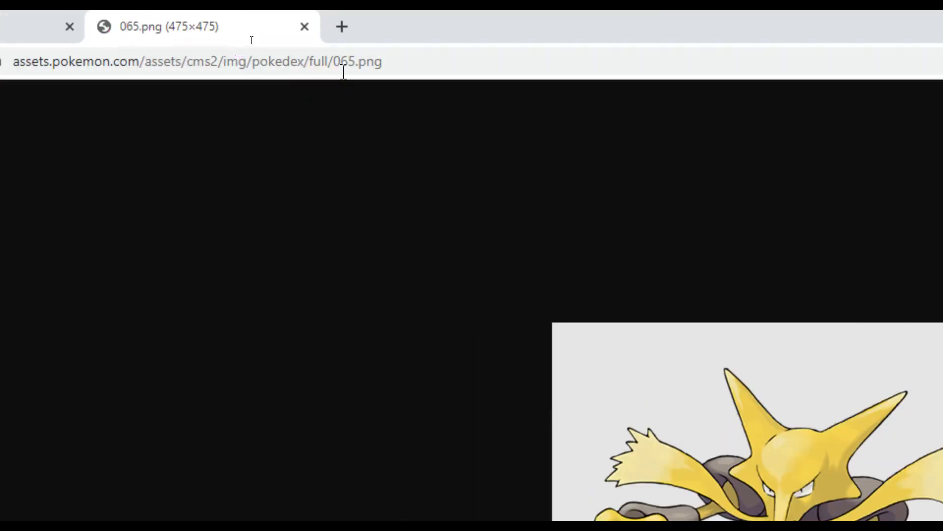
- Change the number in the image address to 025 and load the 025.png picture
{"action": "left_click", "coordinate": [337, 64]}
{"action": "key", "text": "Right"}
{"action": "key", "text": "Left"}
{"action": "key", "text": "Left"}
{"action": "key", "text": "Left"}
{"action": "key", "text": "Left"}
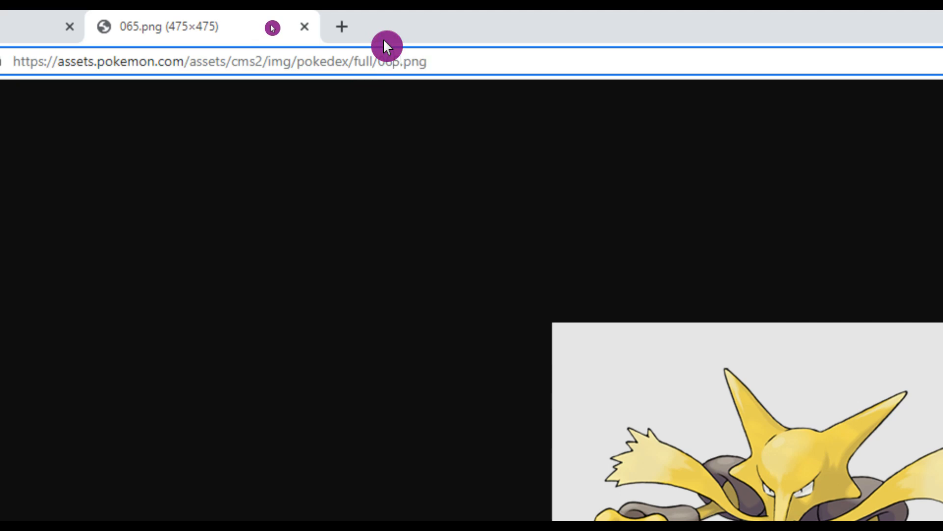
{"action": "key", "text": "Left"}
{"action": "key", "text": "BackSpace"}
{"action": "type", "text": "2"}
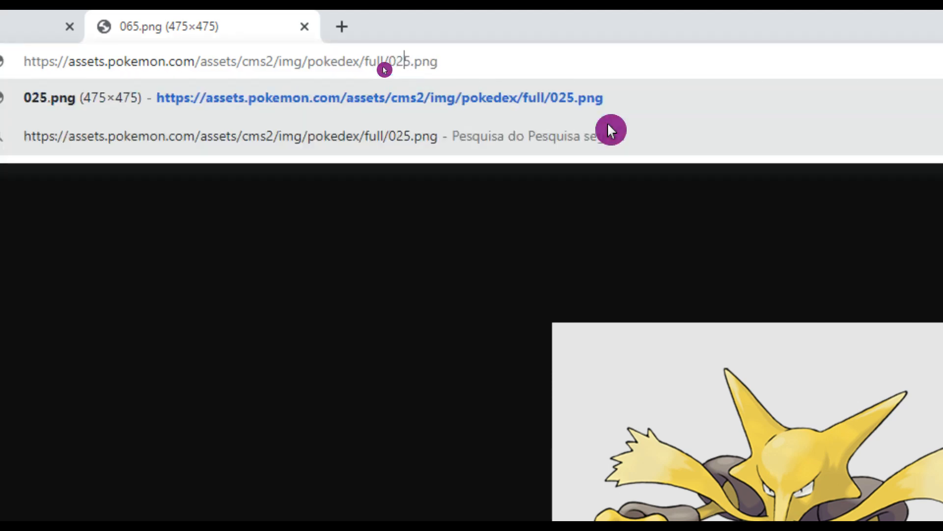
{"action": "key", "text": "Return"}
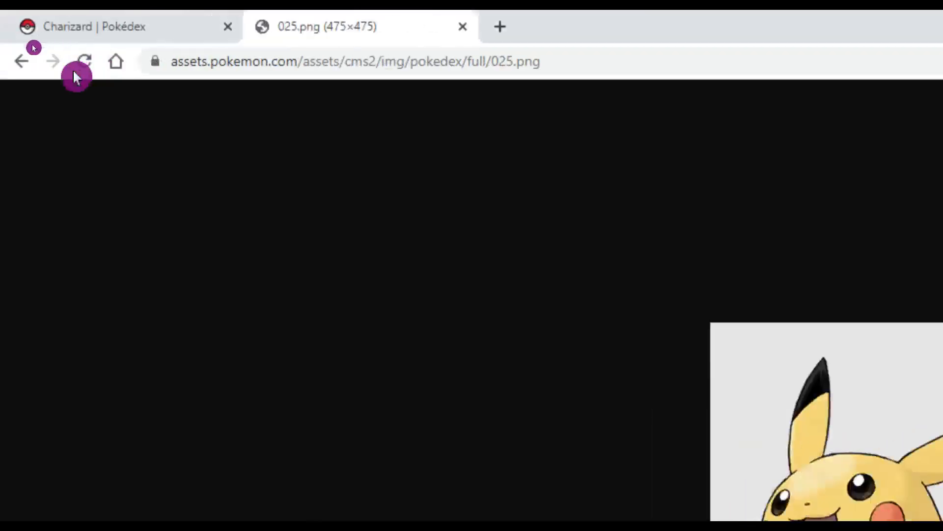
- Replace the number in the image address with 810 and load the 810.png picture
{"action": "left_click", "coordinate": [514, 67]}
{"action": "key", "text": "Right"}
{"action": "key", "text": "Left"}
{"action": "key", "text": "Left"}
{"action": "key", "text": "Left"}
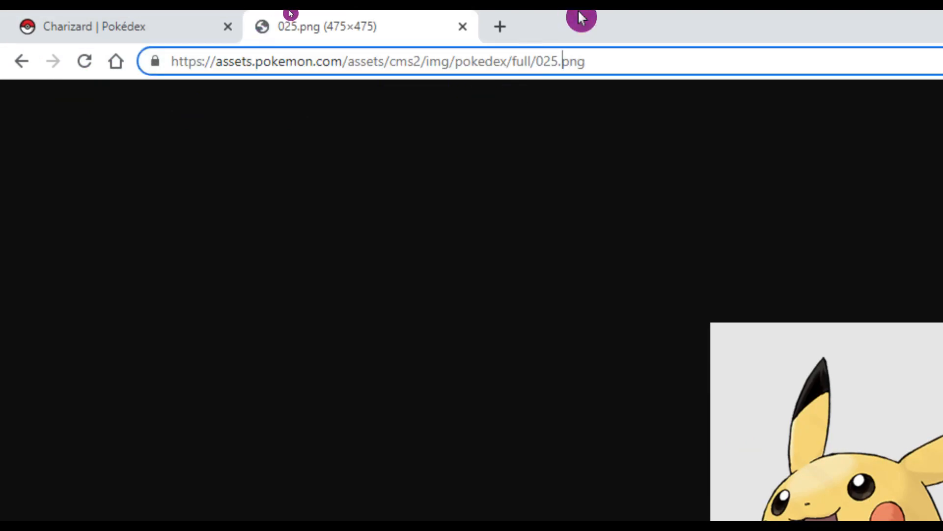
{"action": "key", "text": "BackSpace"}
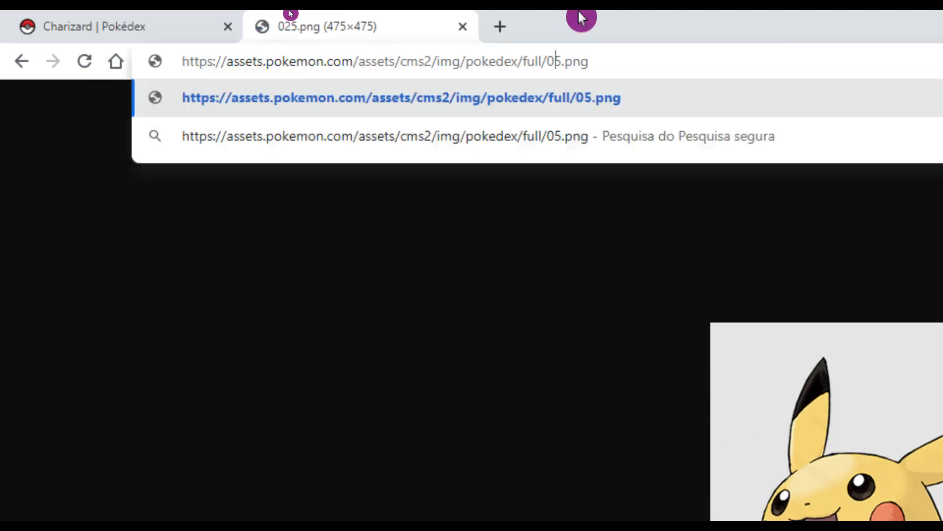
{"action": "key", "text": "BackSpace"}
{"action": "key", "text": "BackSpace"}
{"action": "type", "text": "810"}
{"action": "key", "text": "Return"}
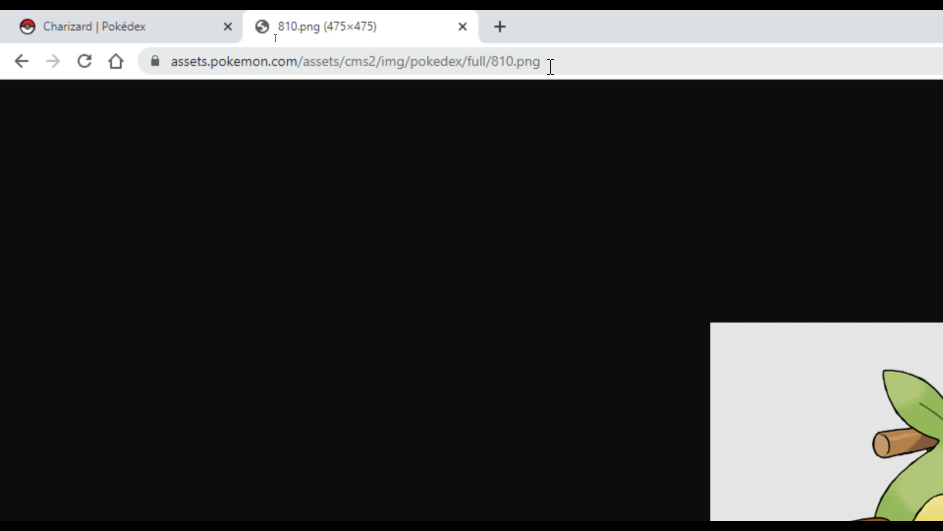
- Copy the full address of the 810.png image and paste it into a blank Notepad document
{"action": "left_click", "coordinate": [551, 66]}
{"action": "key", "text": "ctrl+c"}
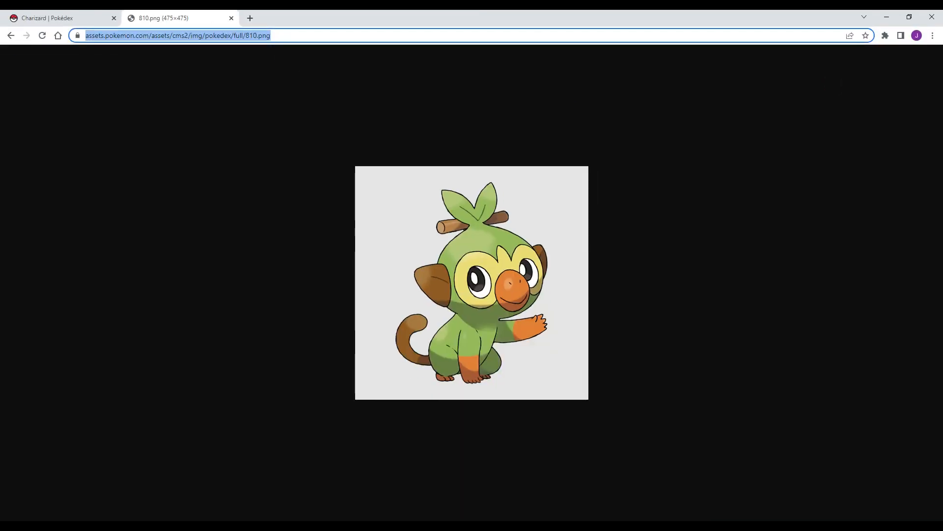
{"action": "key", "text": "alt+Tab"}
{"action": "key", "text": "ctrl+v"}
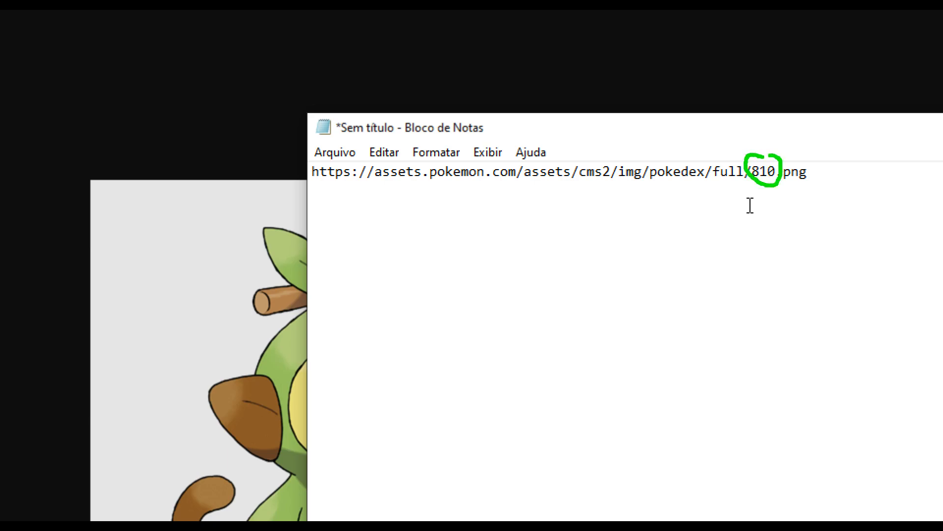
- Split the pasted address into base URL, 810 and .png, each on its own line with a blank line between
{"action": "left_click", "coordinate": [754, 165]}
{"action": "key", "text": "Return"}
{"action": "key", "text": "Return"}
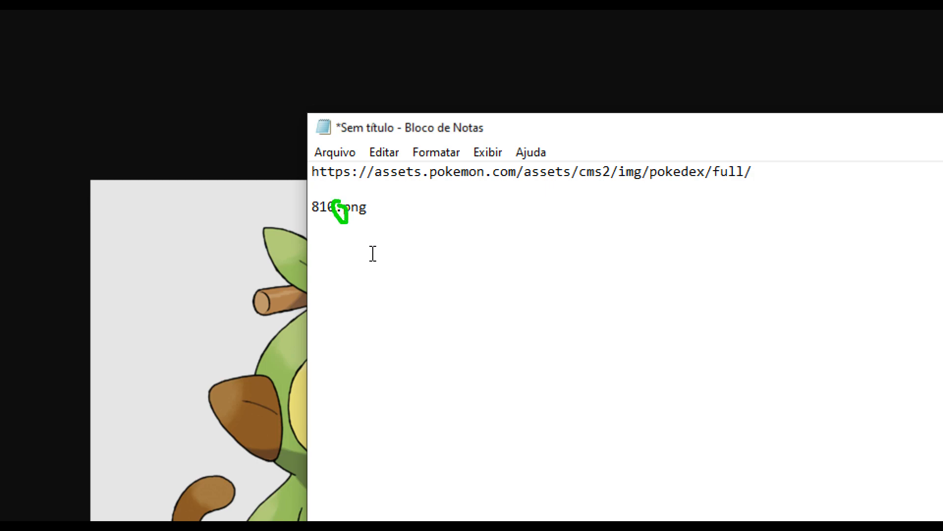
{"action": "key", "text": "Right"}
{"action": "key", "text": "Right"}
{"action": "key", "text": "Right"}
{"action": "key", "text": "Return"}
{"action": "key", "text": "Return"}
- Highlight the number 810 in the split address, and switch back to the Power Query Editor
{"action": "left_click", "coordinate": [563, 314]}
{"action": "left_click_drag", "start_coordinate": [344, 204], "coordinate": [307, 208]}
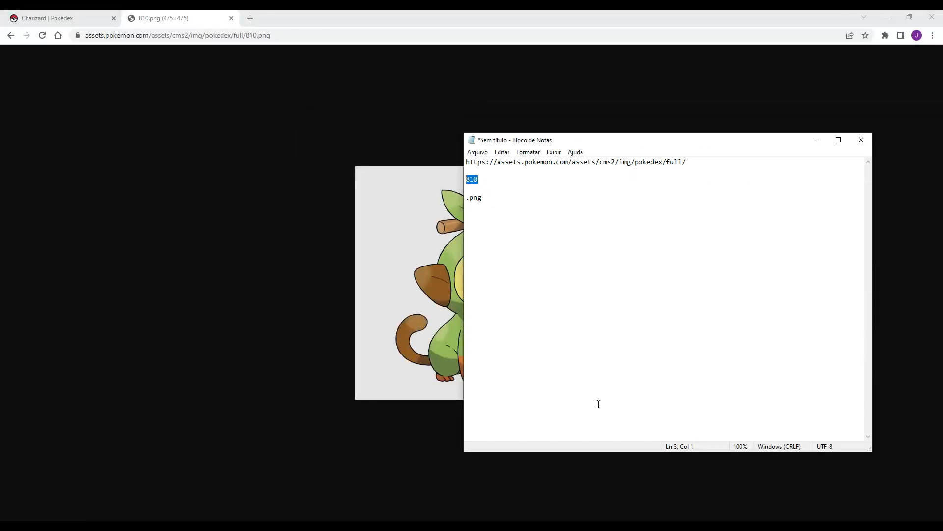
{"action": "left_click", "coordinate": [340, 525]}
{"action": "left_click", "coordinate": [367, 467]}
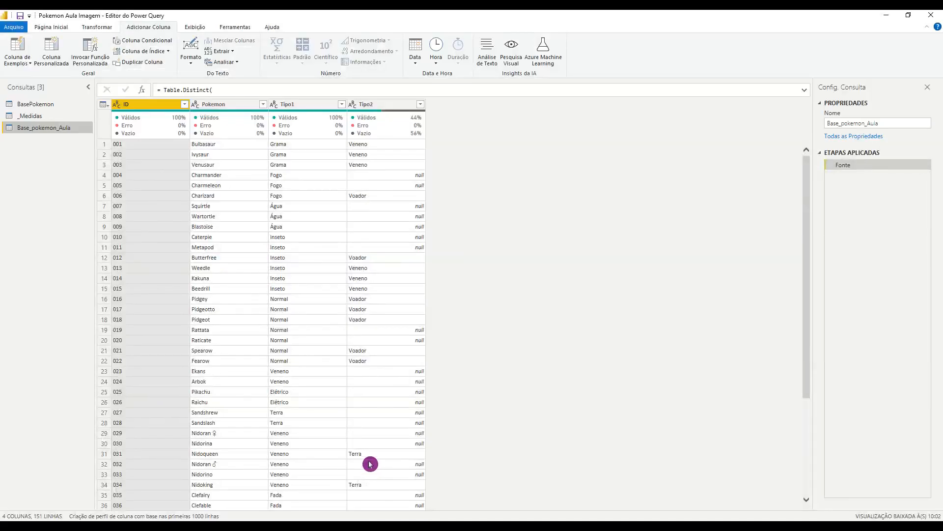
- Start a new column from examples in Base_pokemon_Aula, based on the selected ID column only
{"action": "mouse_move", "coordinate": [427, 99]}
{"action": "left_mouse_down"}
{"action": "mouse_move", "coordinate": [485, 418]}
{"action": "mouse_move", "coordinate": [515, 520]}
{"action": "left_mouse_up"}
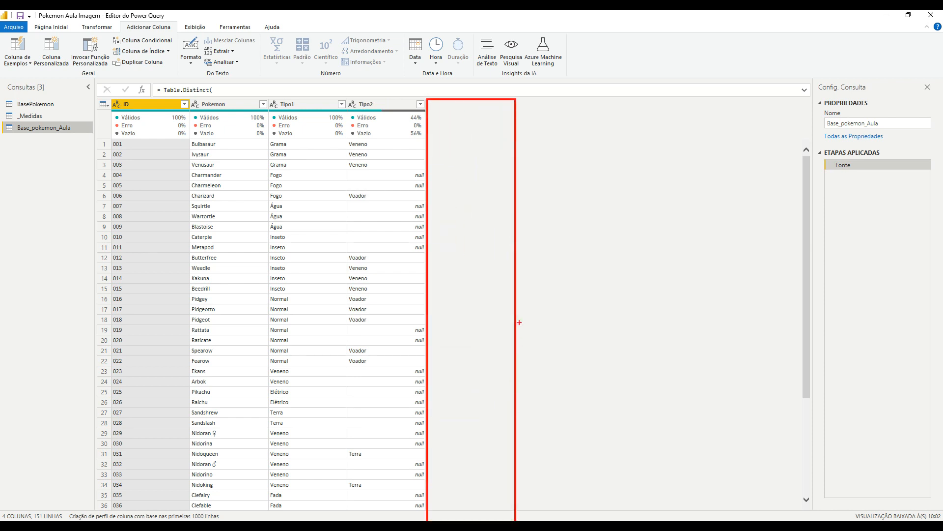
{"action": "left_click", "coordinate": [312, 176]}
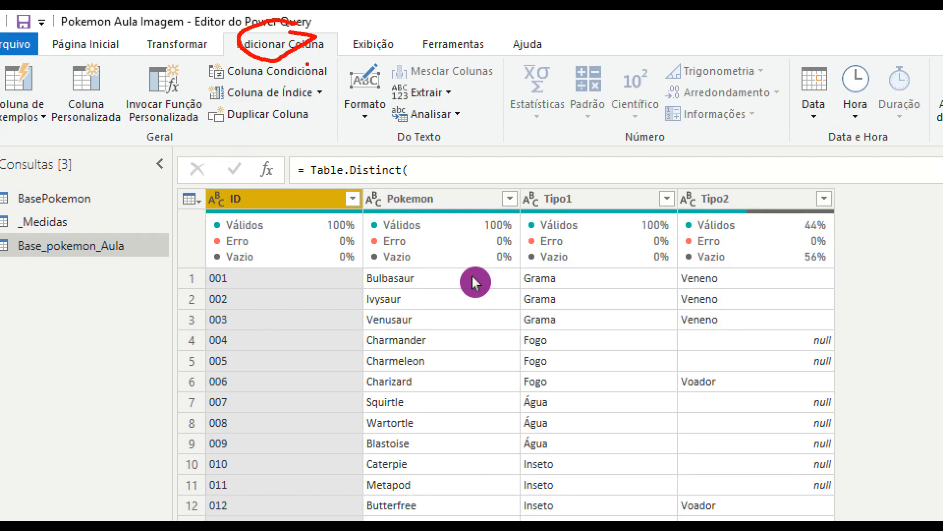
{"action": "left_click", "coordinate": [42, 118]}
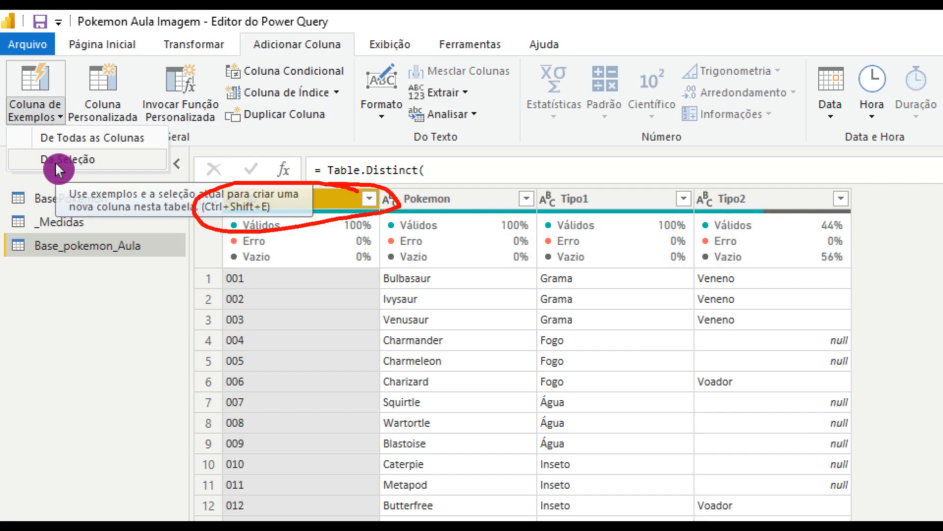
{"action": "key", "text": "Escape"}
{"action": "left_click", "coordinate": [51, 122]}
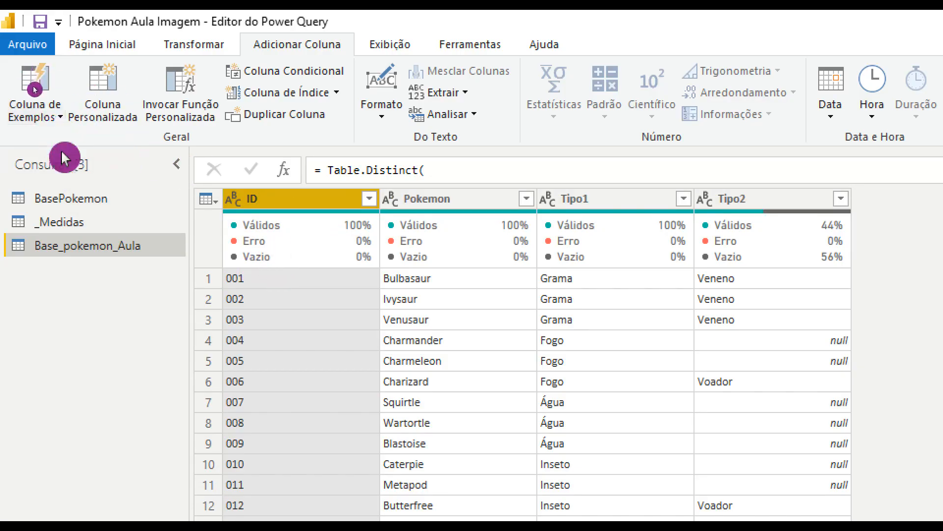
{"action": "left_click", "coordinate": [63, 118]}
{"action": "left_click", "coordinate": [55, 167]}
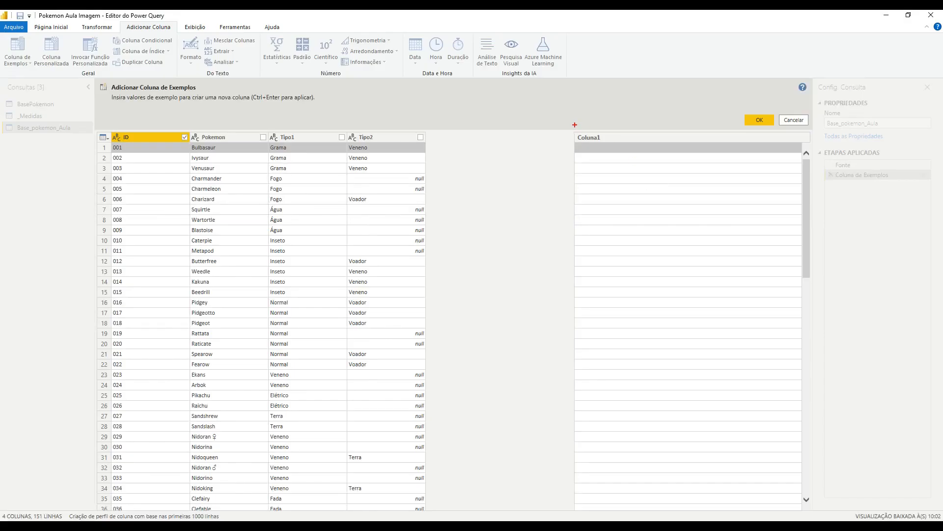
- Name the new example column URL imagem
{"action": "left_click_drag", "start_coordinate": [575, 124], "coordinate": [809, 486]}
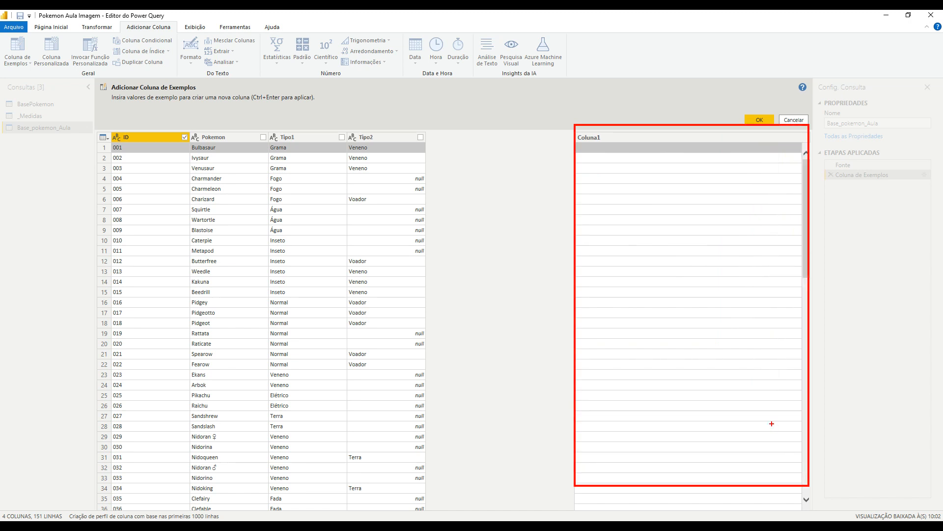
{"action": "mouse_move", "coordinate": [603, 128]}
{"action": "left_mouse_down"}
{"action": "mouse_move", "coordinate": [614, 129]}
{"action": "mouse_move", "coordinate": [651, 305]}
{"action": "mouse_move", "coordinate": [653, 395]}
{"action": "left_mouse_up"}
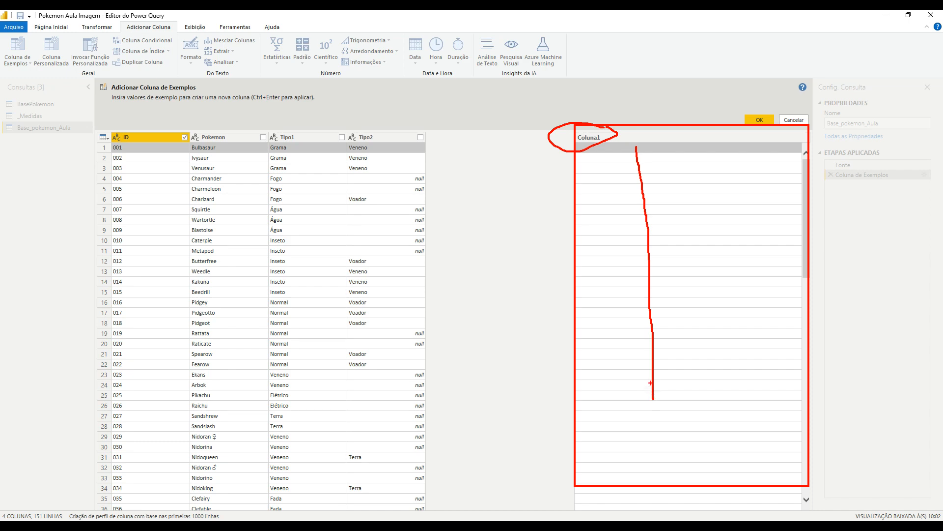
{"action": "key", "text": "Escape"}
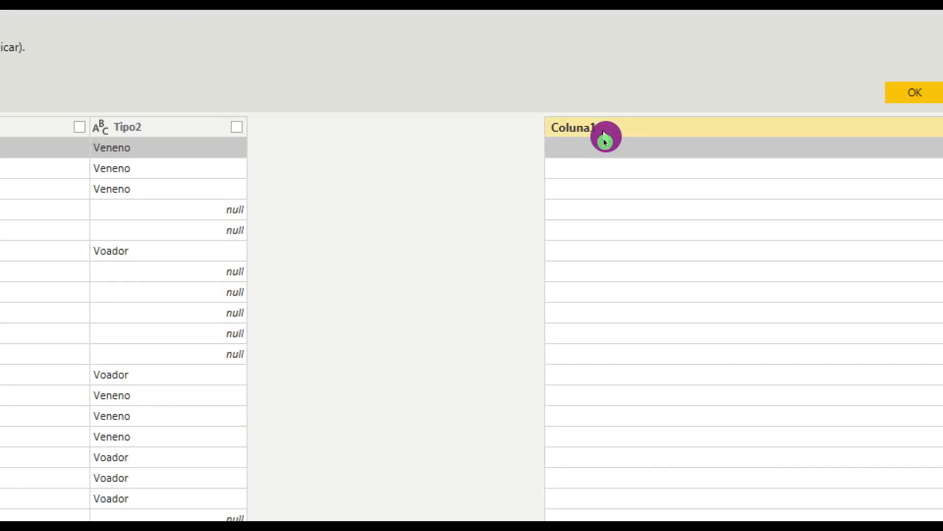
{"action": "double_click", "coordinate": [620, 139]}
{"action": "type", "text": "URL i"}
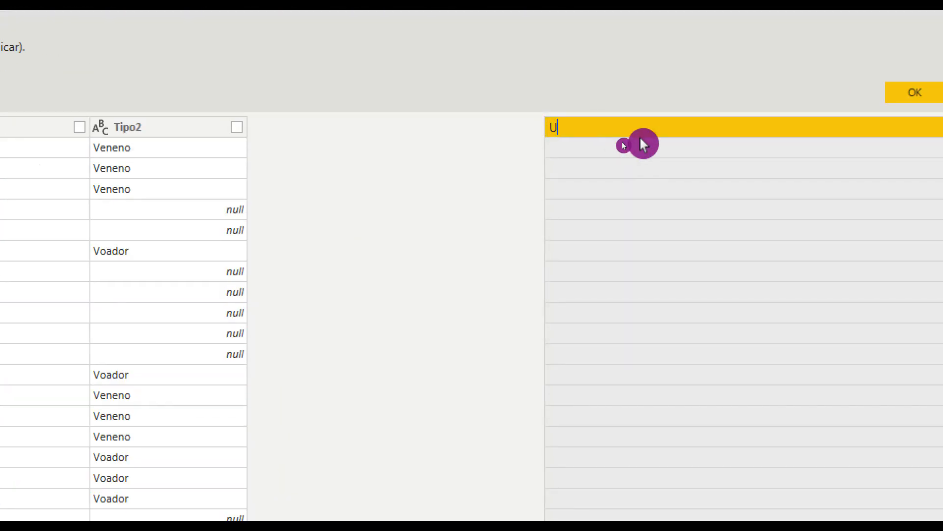
{"action": "type", "text": "magem"}
{"action": "key", "text": "Return"}
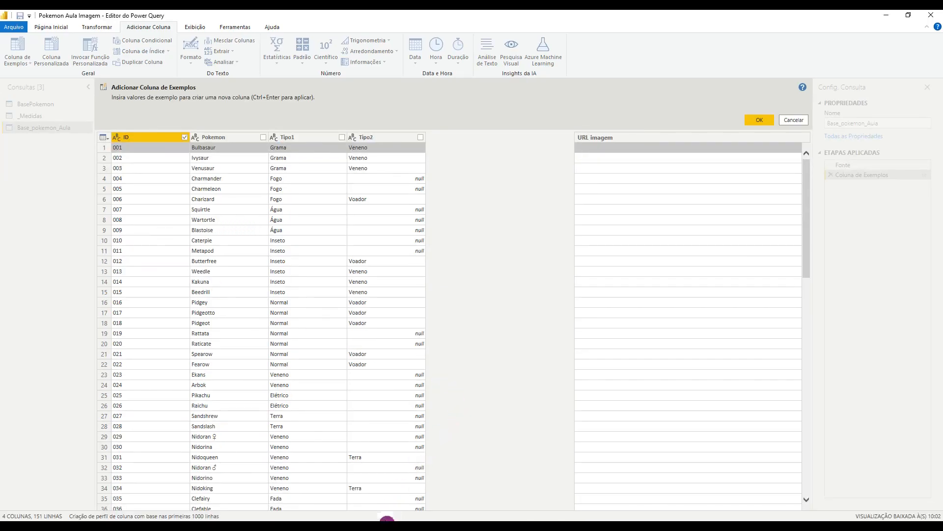
{"action": "mouse_move", "coordinate": [386, 517]}
{"action": "left_click", "coordinate": [341, 467]}
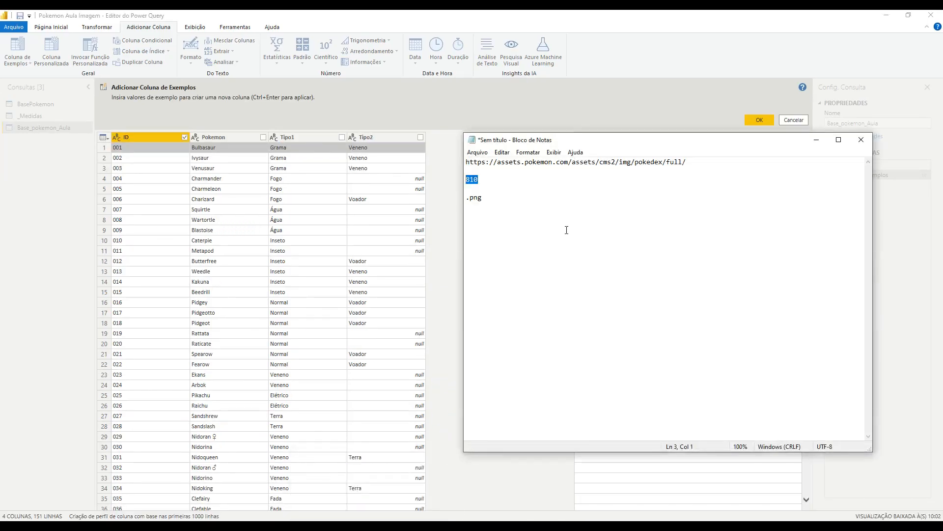
{"action": "left_click_drag", "start_coordinate": [687, 161], "coordinate": [463, 153]}
{"action": "key", "text": "ctrl+c"}
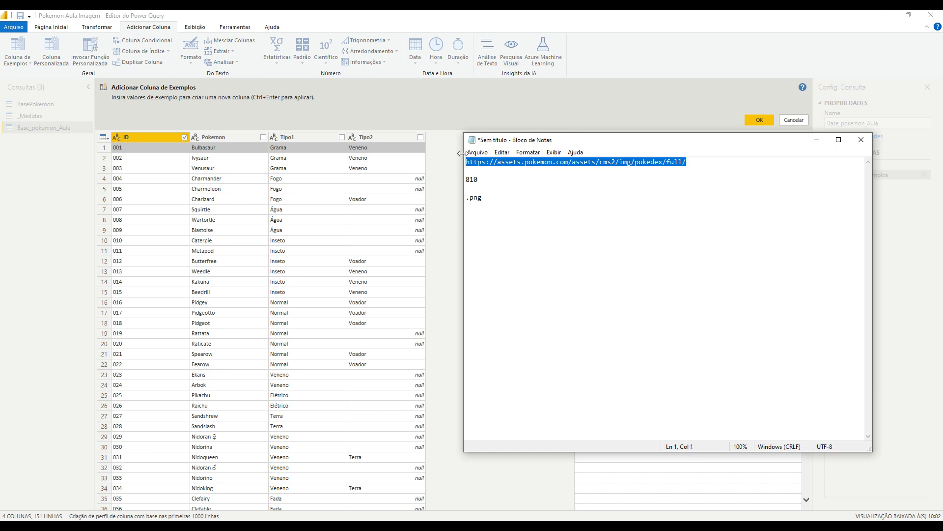
{"action": "mouse_move", "coordinate": [478, 173]}
{"action": "left_mouse_down"}
{"action": "mouse_move", "coordinate": [482, 191]}
{"action": "mouse_move", "coordinate": [459, 197]}
{"action": "mouse_move", "coordinate": [503, 201]}
{"action": "left_mouse_up"}
{"action": "left_click", "coordinate": [685, 120]}
{"action": "left_click", "coordinate": [625, 148]}
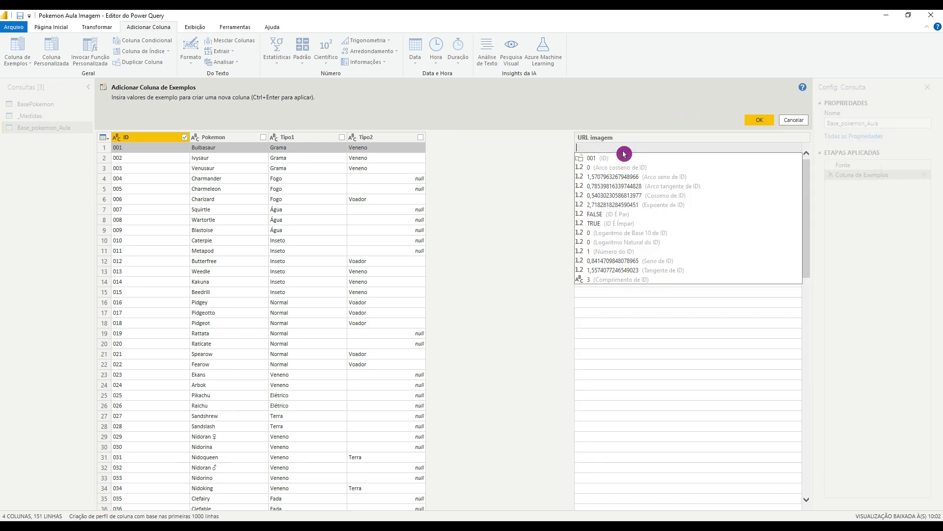
{"action": "key", "text": "ctrl+v"}
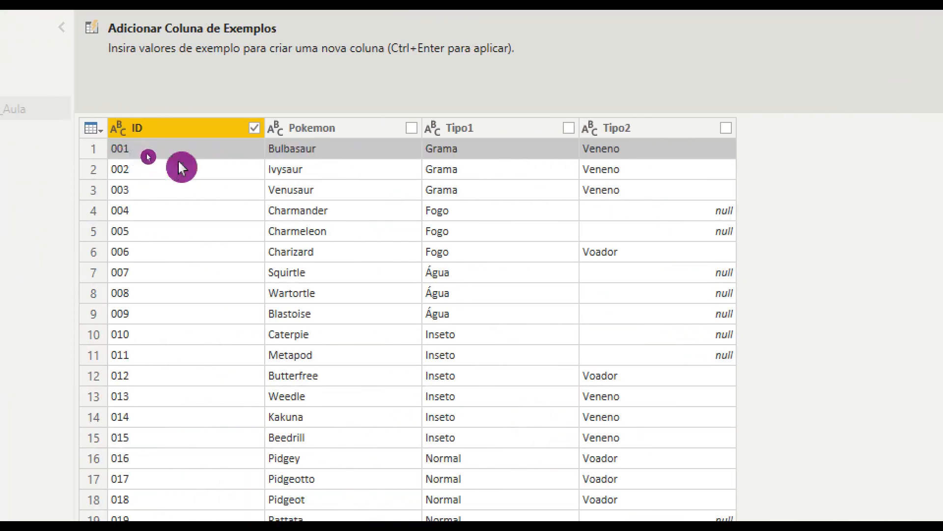
- Complete the first-row example with 001.png and accept the filled-in values to create the column
{"action": "type", "text": "0"}
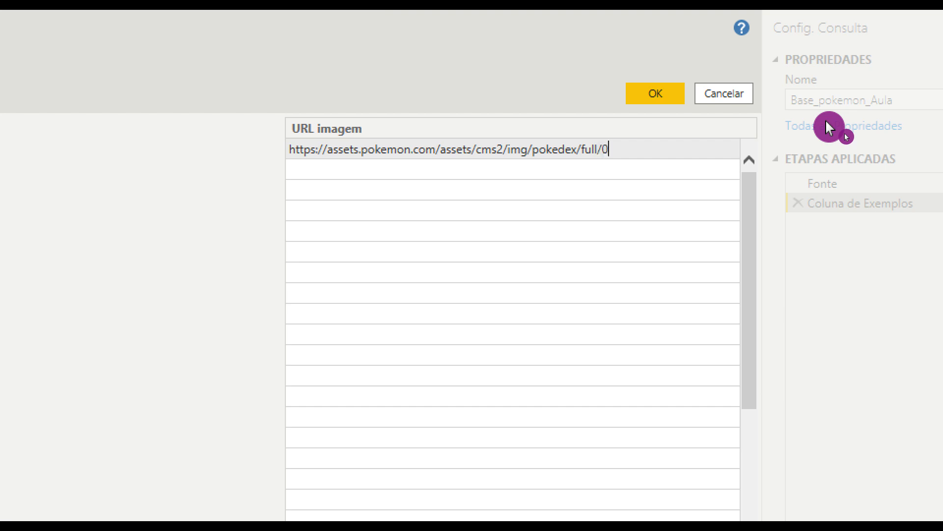
{"action": "type", "text": "01.png"}
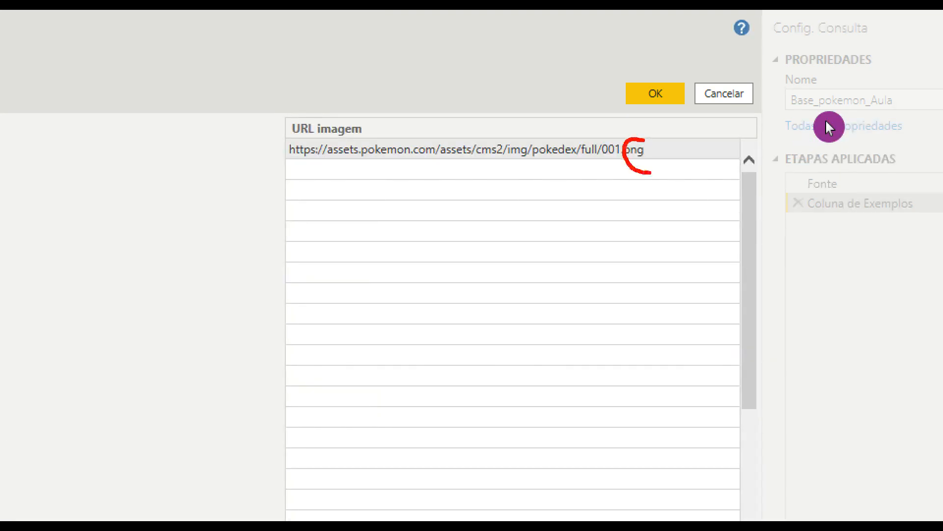
{"action": "key", "text": "Return"}
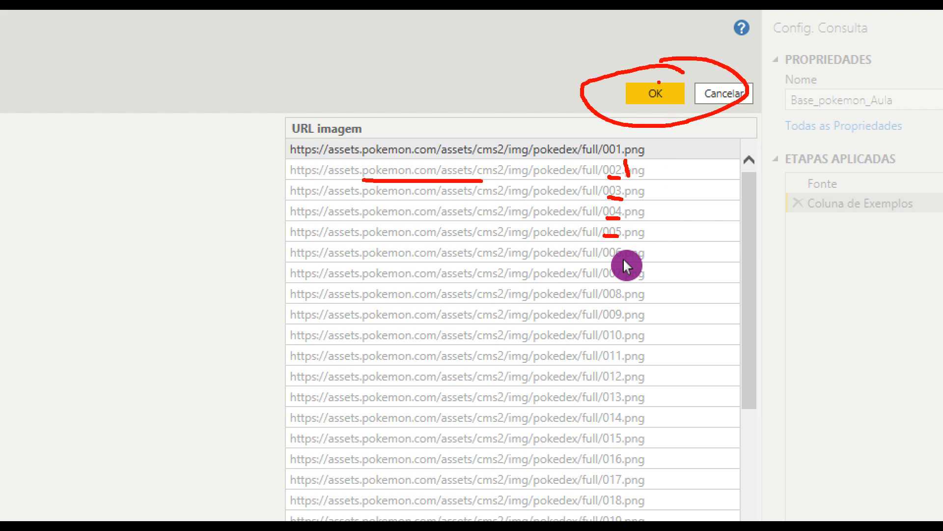
{"action": "left_click", "coordinate": [653, 93]}
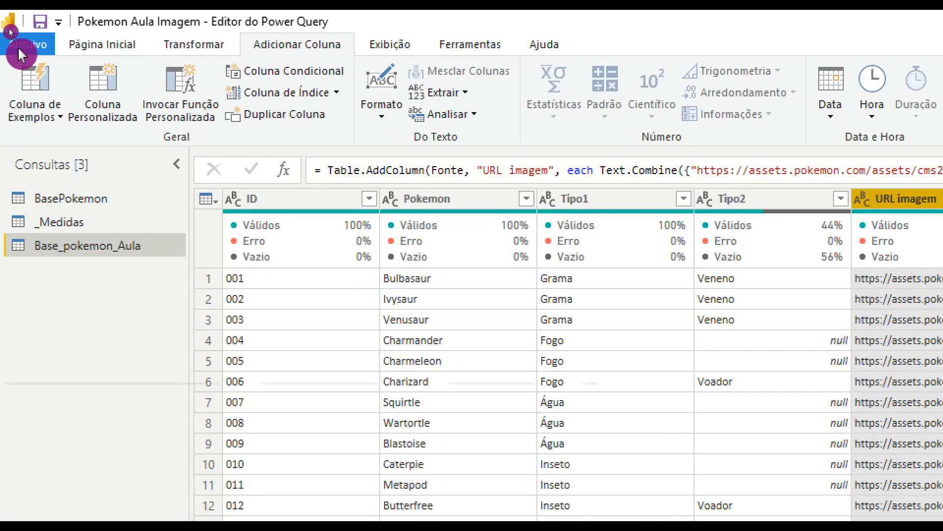
- Close the Power Query Editor with its changes applied, and open the report page Aula Imagem
{"action": "left_click", "coordinate": [22, 47]}
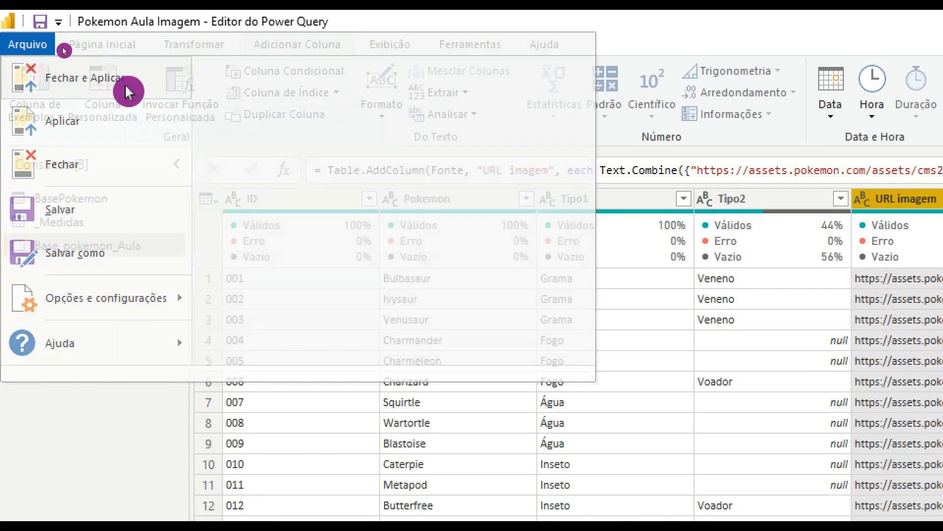
{"action": "left_click", "coordinate": [127, 92]}
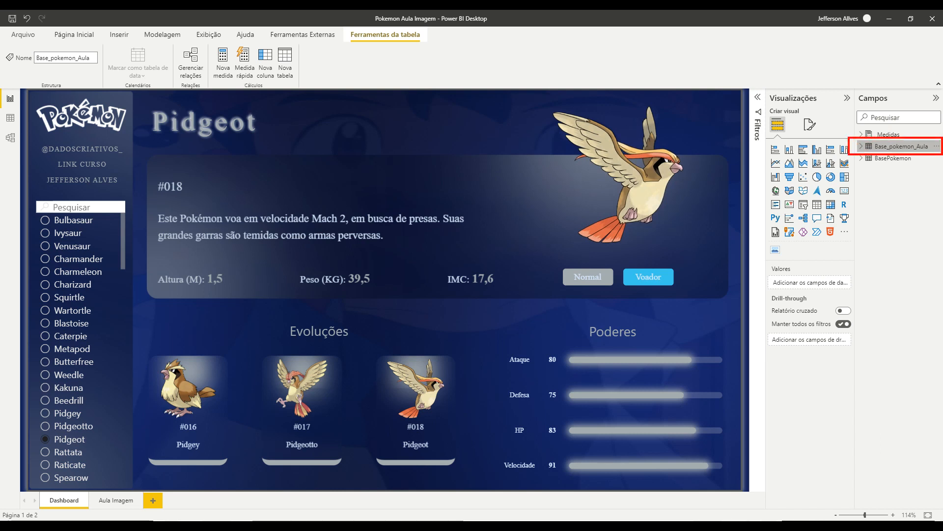
{"action": "left_click", "coordinate": [122, 508]}
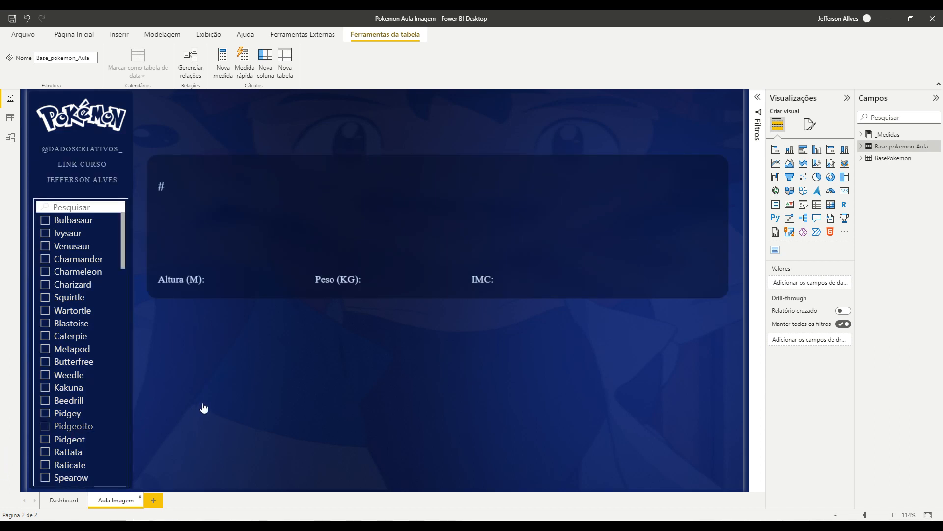
- Replace the name slicer's field with the Pokemon column from the Base_pokemon_Aula table
{"action": "left_click", "coordinate": [126, 260]}
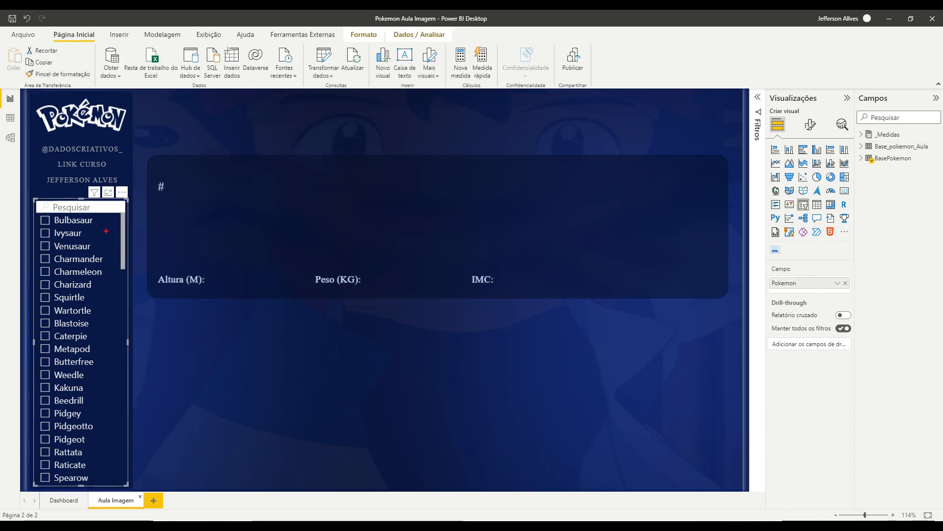
{"action": "mouse_move", "coordinate": [122, 202]}
{"action": "left_mouse_down"}
{"action": "mouse_move", "coordinate": [157, 152]}
{"action": "mouse_move", "coordinate": [752, 143]}
{"action": "mouse_move", "coordinate": [774, 156]}
{"action": "left_mouse_up"}
{"action": "left_click_drag", "start_coordinate": [868, 152], "coordinate": [912, 161]}
{"action": "key", "text": "ctrl+z"}
{"action": "key", "text": "Escape"}
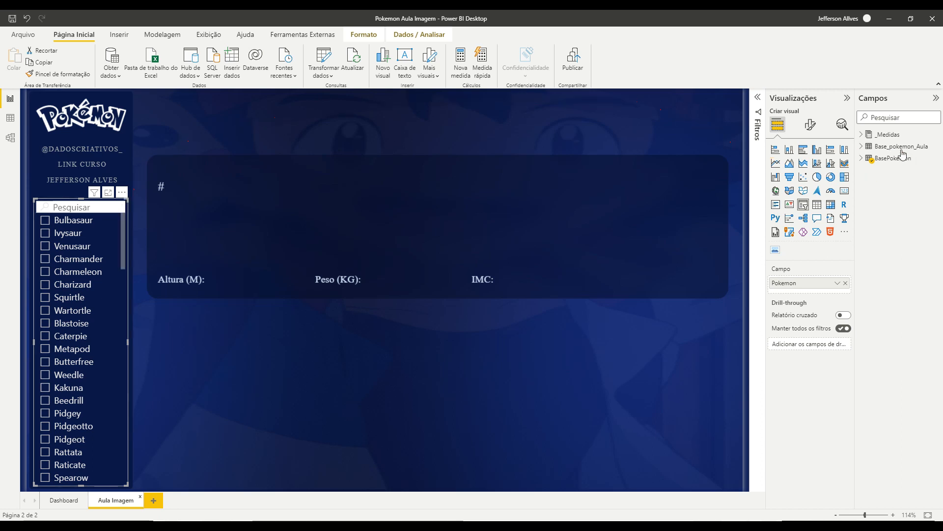
{"action": "left_click", "coordinate": [866, 147]}
{"action": "key", "text": "ctrl+2"}
{"action": "left_click_drag", "start_coordinate": [867, 136], "coordinate": [942, 156]}
{"action": "key", "text": "Escape"}
{"action": "left_click", "coordinate": [904, 146]}
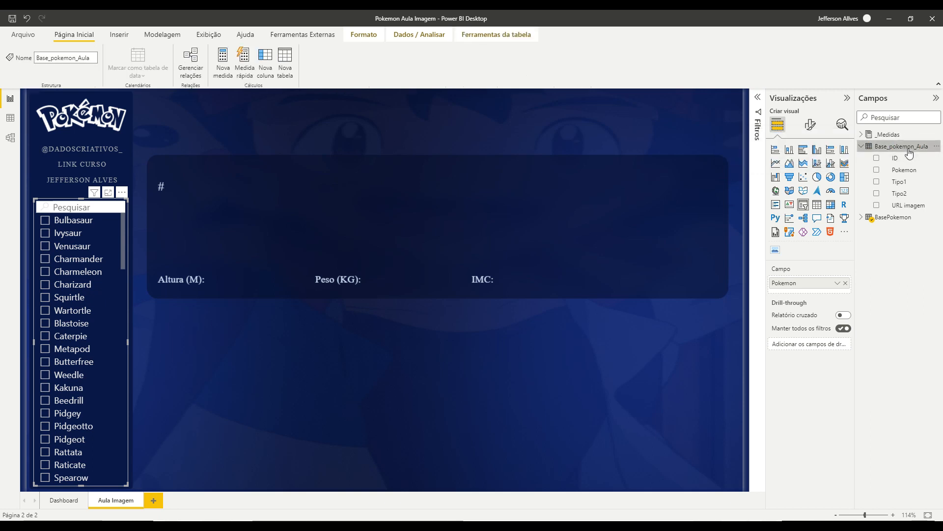
{"action": "left_click", "coordinate": [846, 283]}
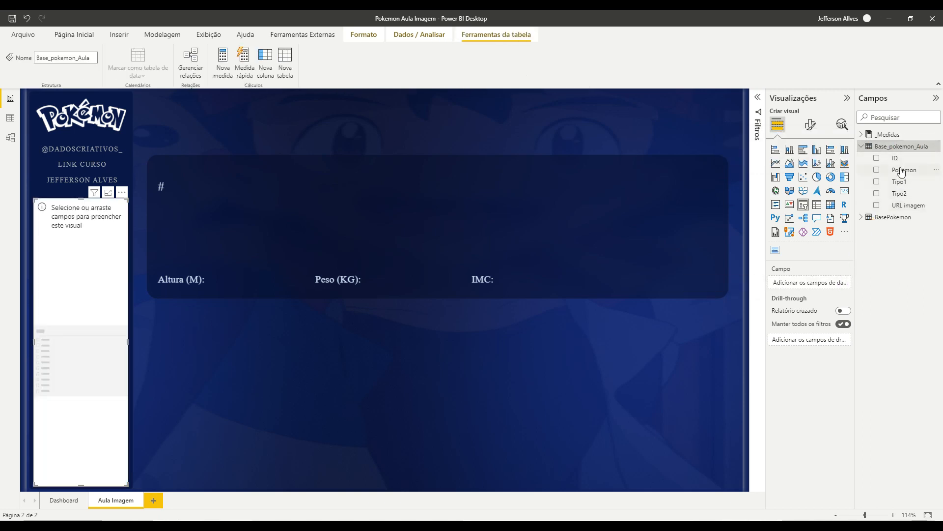
{"action": "key", "text": "ctrl+z"}
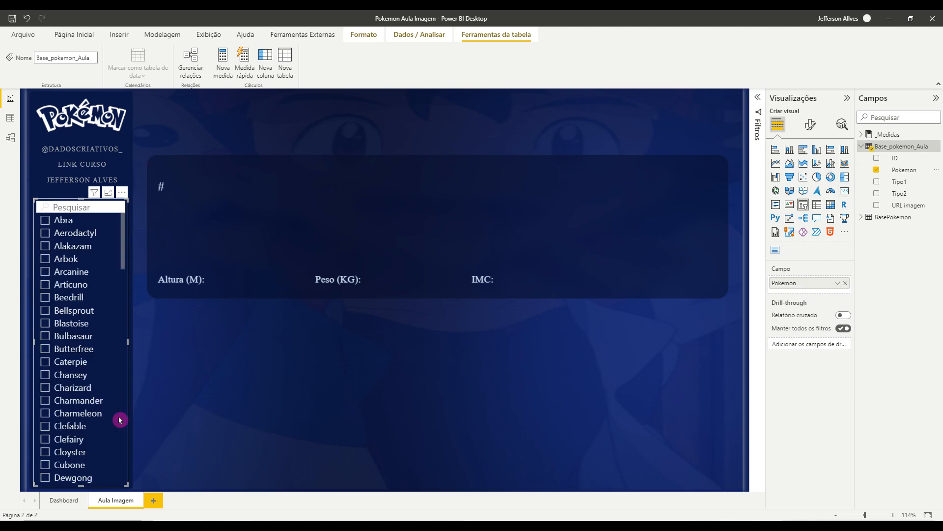
- Sort the Pokemon column of Base_pokemon_Aula by the ID column
{"action": "left_click_drag", "start_coordinate": [81, 212], "coordinate": [87, 334]}
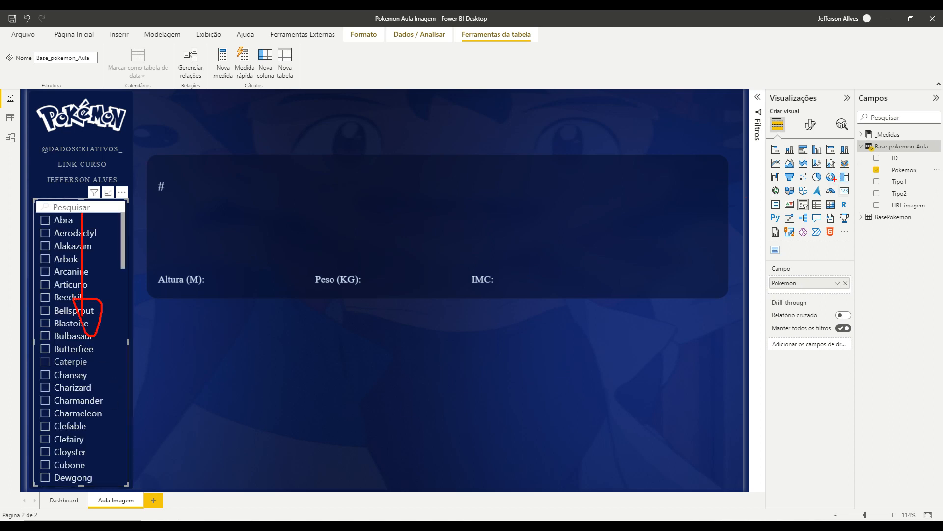
{"action": "mouse_move", "coordinate": [900, 165]}
{"action": "left_mouse_down"}
{"action": "mouse_move", "coordinate": [870, 168]}
{"action": "mouse_move", "coordinate": [918, 172]}
{"action": "mouse_move", "coordinate": [904, 163]}
{"action": "left_mouse_up"}
{"action": "key", "text": "Escape"}
{"action": "left_click", "coordinate": [905, 169]}
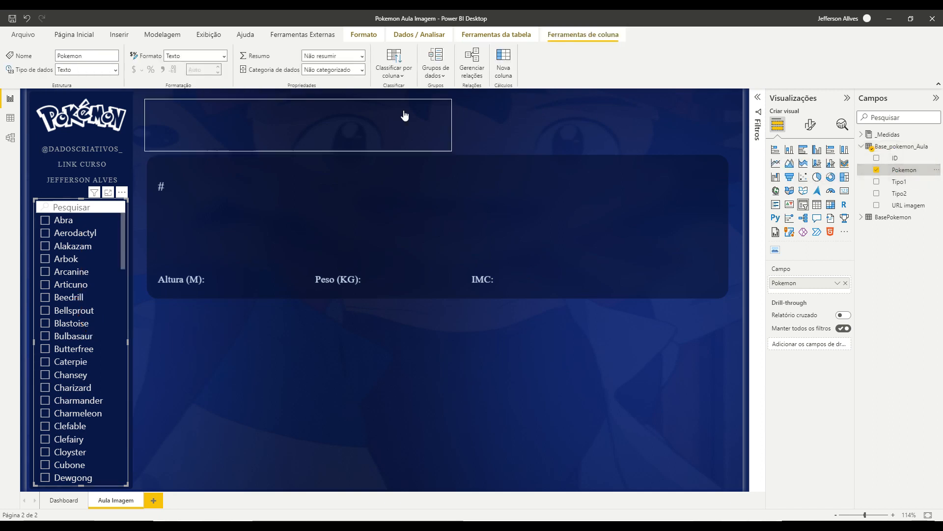
{"action": "left_click", "coordinate": [397, 73]}
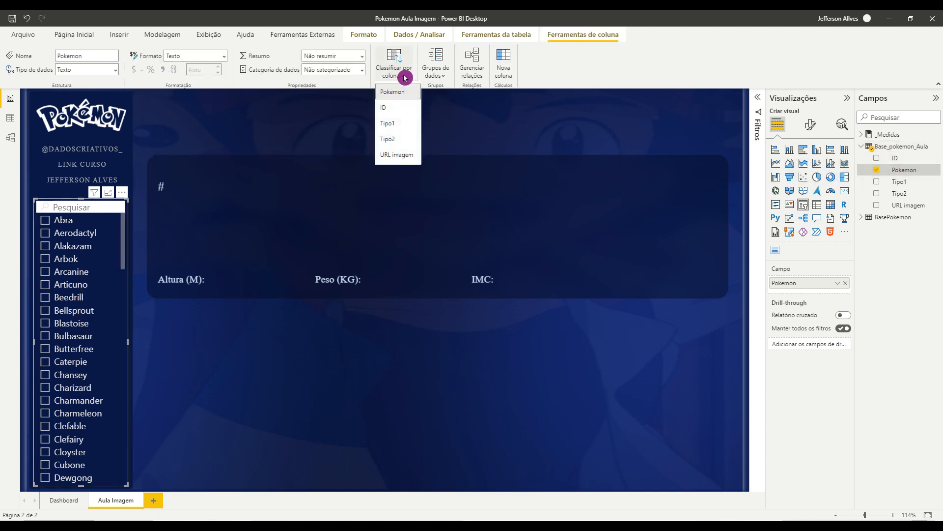
{"action": "left_click", "coordinate": [393, 109]}
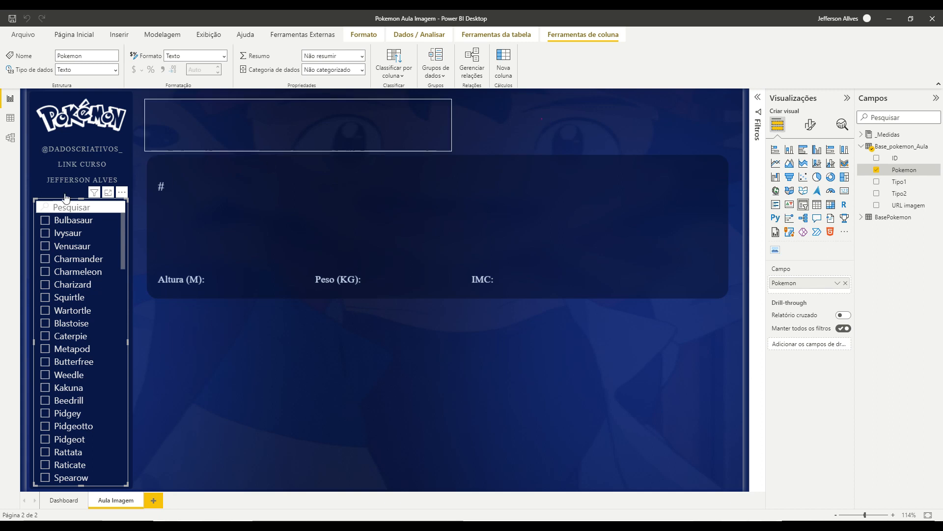
{"action": "key", "text": "ctrl+2"}
{"action": "mouse_move", "coordinate": [96, 220]}
{"action": "left_mouse_down"}
{"action": "mouse_move", "coordinate": [91, 292]}
{"action": "mouse_move", "coordinate": [85, 269]}
{"action": "left_mouse_up"}
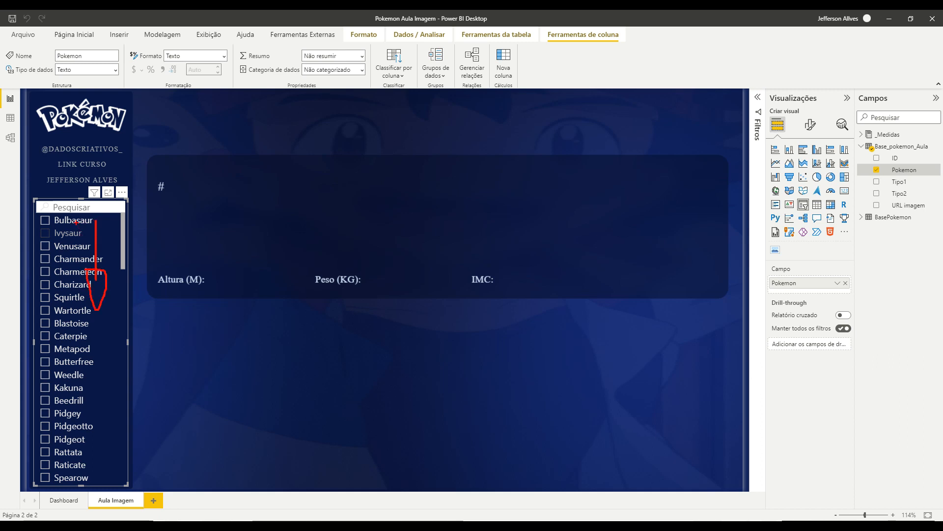
{"action": "left_click_drag", "start_coordinate": [882, 147], "coordinate": [918, 142]}
{"action": "left_click_drag", "start_coordinate": [84, 223], "coordinate": [116, 223]}
{"action": "left_click_drag", "start_coordinate": [94, 245], "coordinate": [105, 244]}
{"action": "key", "text": "Escape"}
- Add a table visual to the Aula Imagem page with the Pokemon and URL imagem columns from Base_pokemon_Aula
{"action": "left_click", "coordinate": [330, 376]}
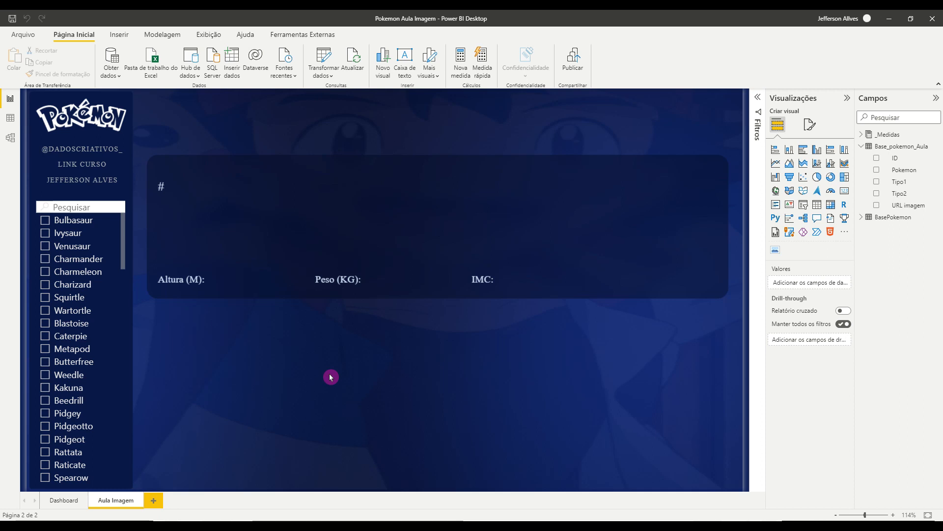
{"action": "left_click_drag", "start_coordinate": [913, 202], "coordinate": [918, 215]}
{"action": "left_click", "coordinate": [817, 205]}
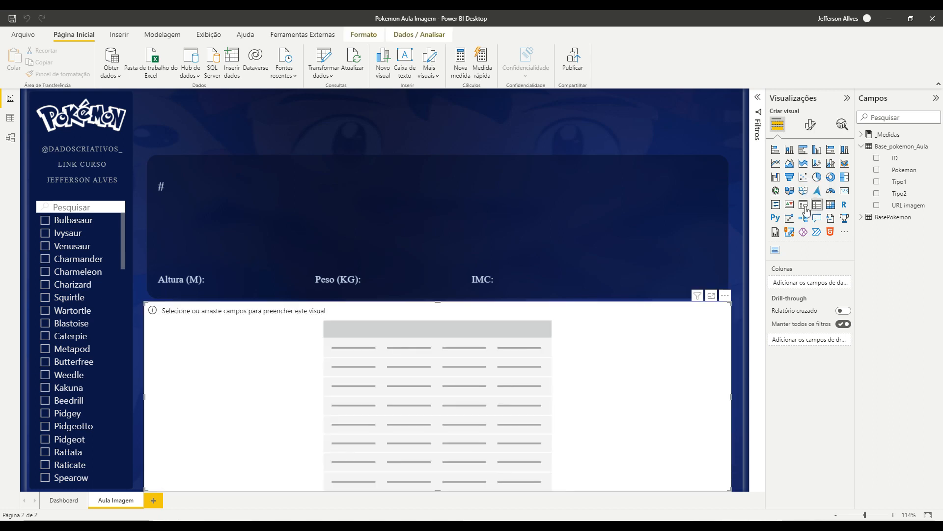
{"action": "left_click_drag", "start_coordinate": [900, 172], "coordinate": [816, 283]}
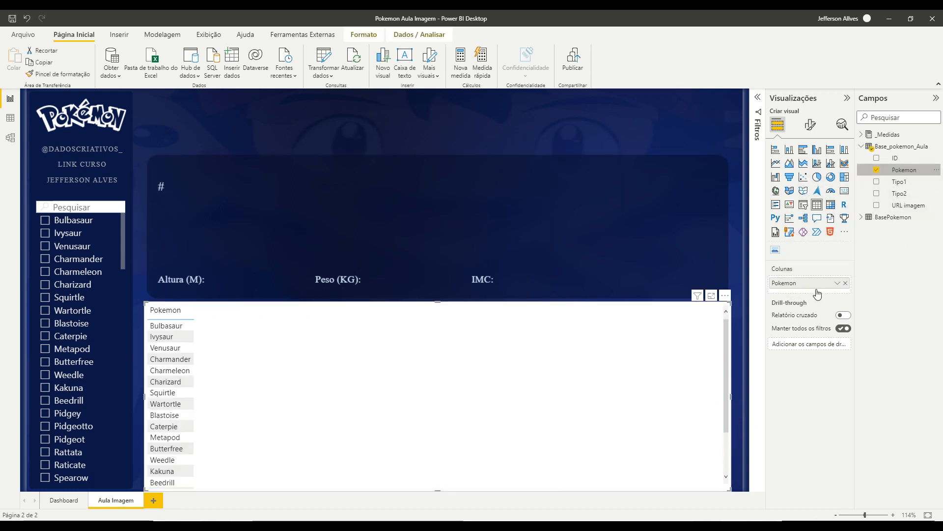
{"action": "left_click_drag", "start_coordinate": [916, 209], "coordinate": [834, 294]}
{"action": "key", "text": "ctrl+2"}
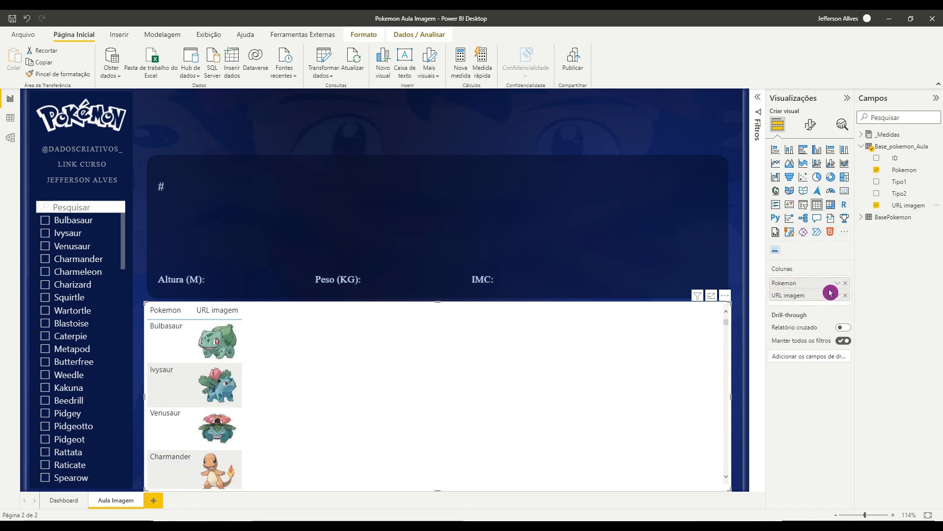
- Set the data category of the URL imagem column to Não categorizado
{"action": "mouse_move", "coordinate": [220, 315]}
{"action": "left_mouse_down"}
{"action": "mouse_move", "coordinate": [199, 307]}
{"action": "mouse_move", "coordinate": [228, 312]}
{"action": "left_mouse_up"}
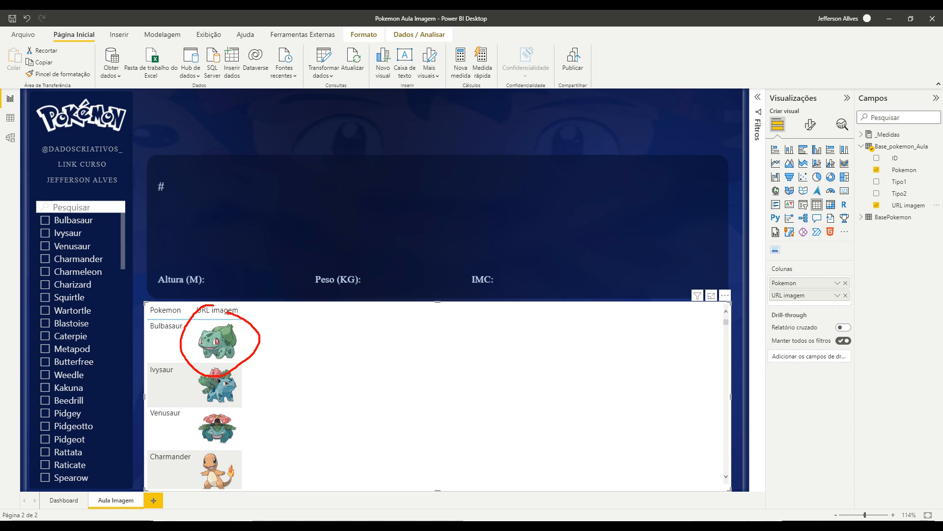
{"action": "key", "text": "Escape"}
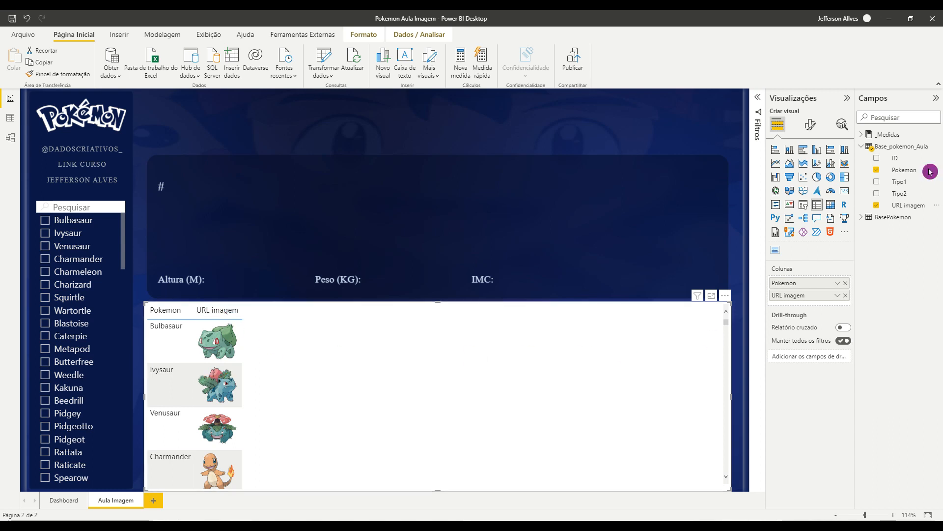
{"action": "left_click", "coordinate": [893, 207]}
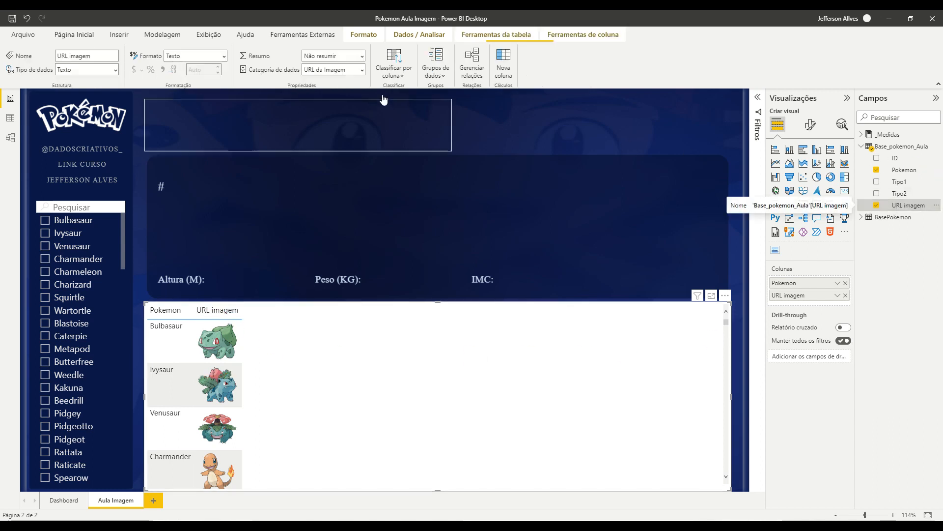
{"action": "left_click", "coordinate": [363, 73]}
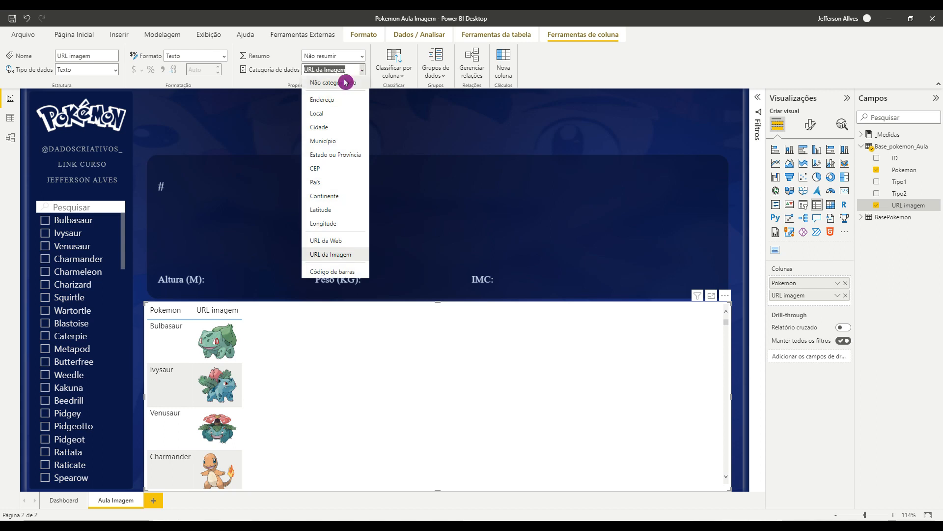
{"action": "left_click", "coordinate": [346, 82]}
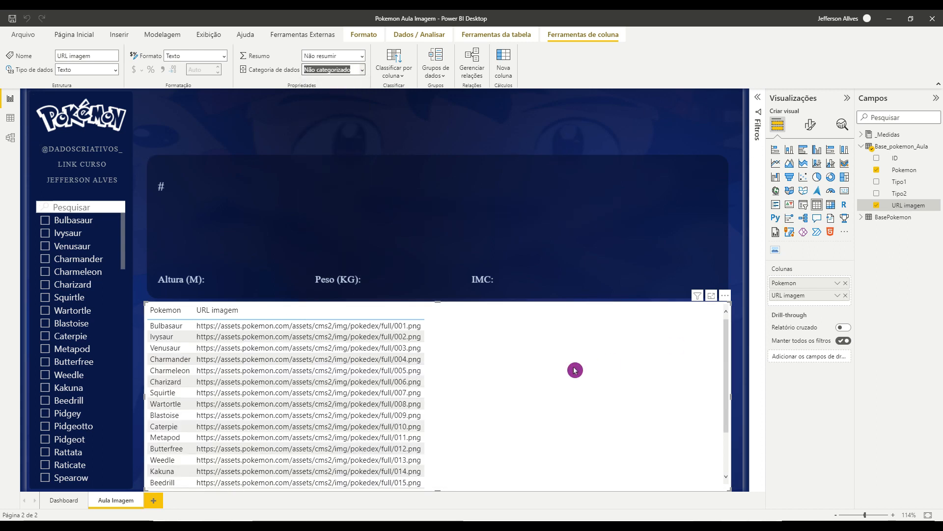
{"action": "left_click_drag", "start_coordinate": [256, 327], "coordinate": [313, 325]}
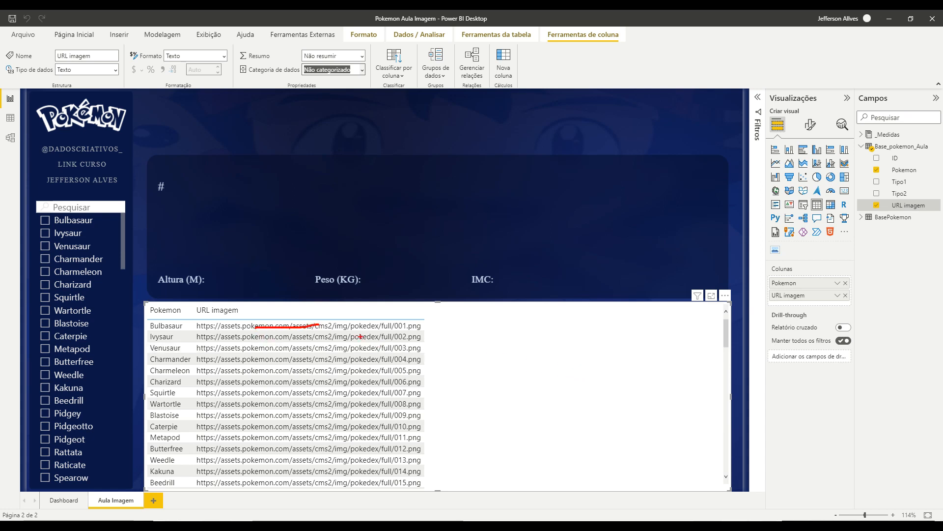
{"action": "left_click_drag", "start_coordinate": [408, 361], "coordinate": [424, 359]}
{"action": "left_click_drag", "start_coordinate": [421, 372], "coordinate": [432, 374]}
{"action": "key", "text": "Escape"}
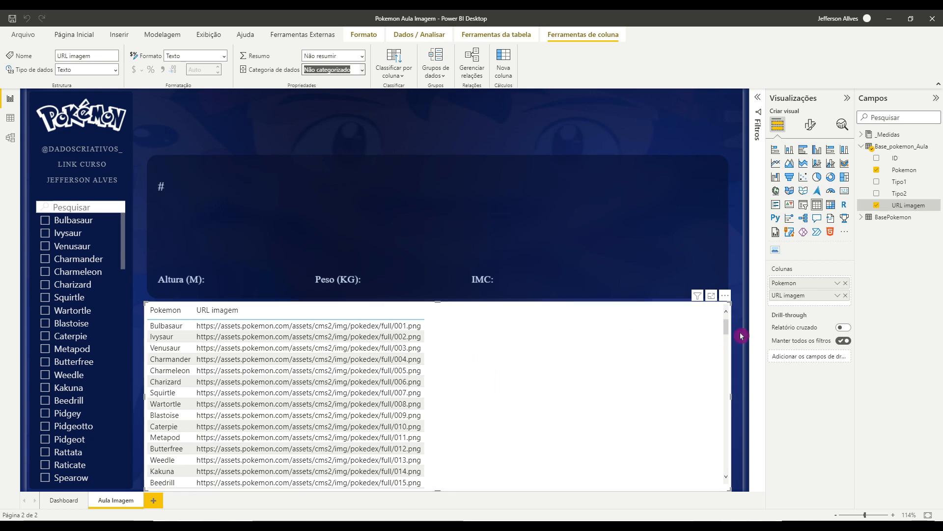
- Set the data category of the URL imagem column to URL da Imagem
{"action": "mouse_move", "coordinate": [857, 194]}
{"action": "left_mouse_down"}
{"action": "mouse_move", "coordinate": [895, 216]}
{"action": "mouse_move", "coordinate": [942, 216]}
{"action": "left_mouse_up"}
{"action": "key", "text": "Escape"}
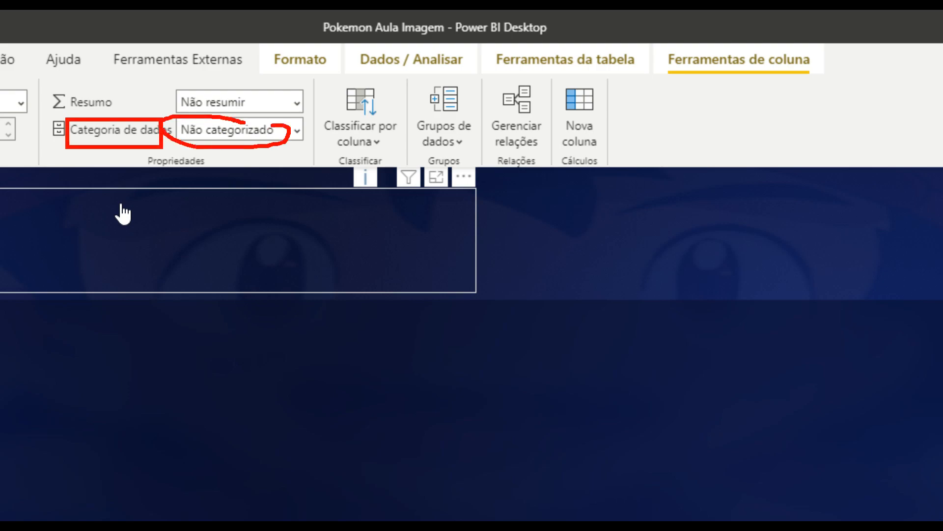
{"action": "left_click", "coordinate": [297, 129]}
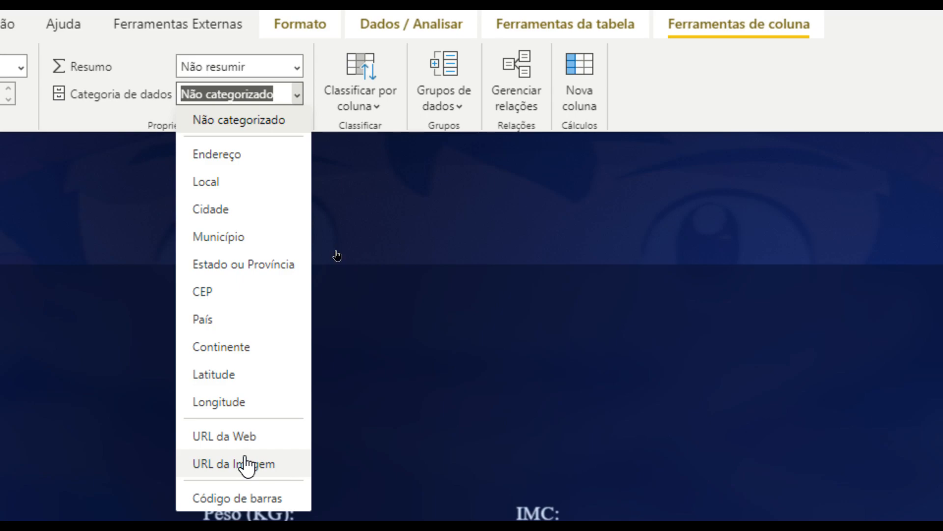
{"action": "left_click", "coordinate": [255, 465]}
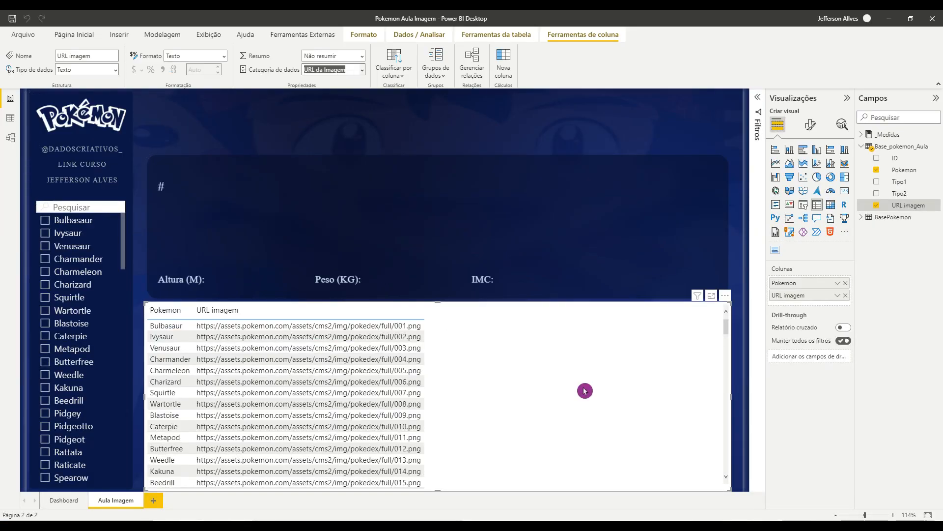
{"action": "left_click_drag", "start_coordinate": [190, 329], "coordinate": [231, 323]}
{"action": "left_click_drag", "start_coordinate": [229, 358], "coordinate": [216, 360]}
{"action": "left_click_drag", "start_coordinate": [255, 388], "coordinate": [377, 382]}
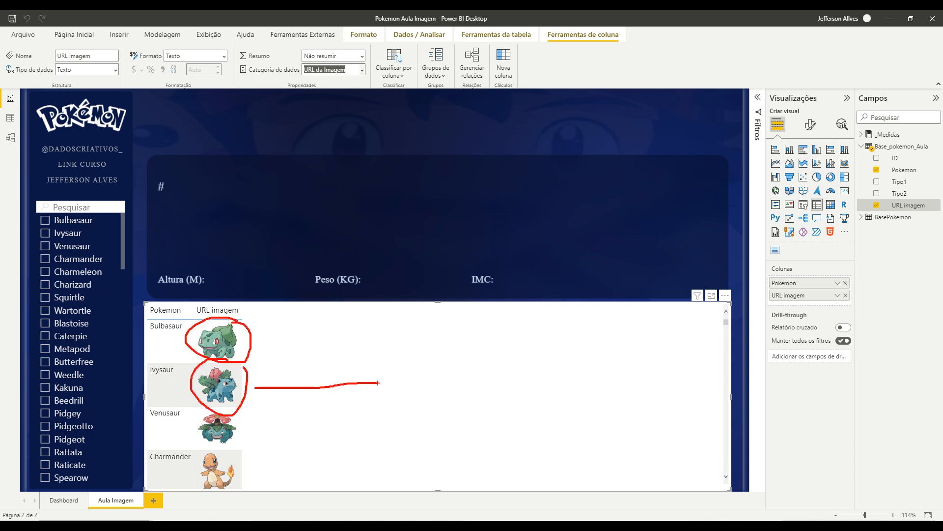
{"action": "key", "text": "Escape"}
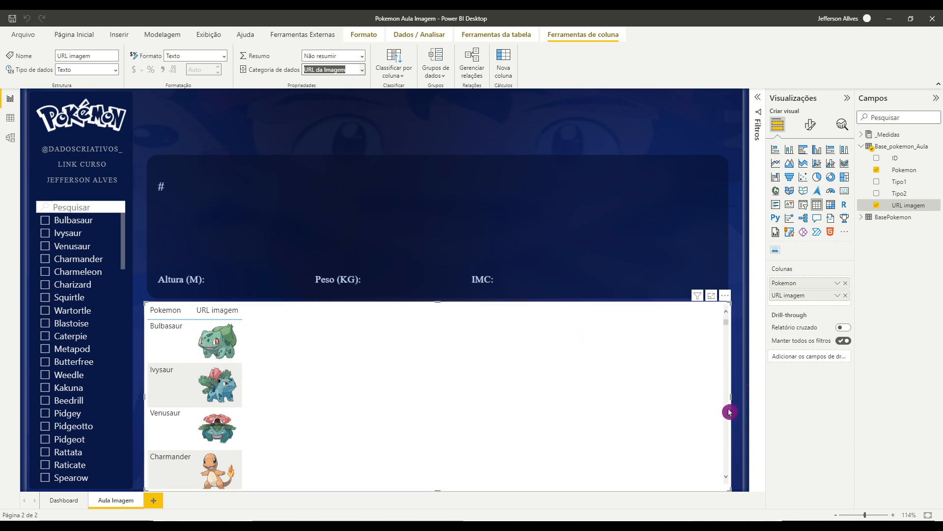
- Narrow the table visual from its outer edge to leave empty space beside the Pokemon and URL imagem columns
{"action": "left_click_drag", "start_coordinate": [731, 396], "coordinate": [314, 434]}
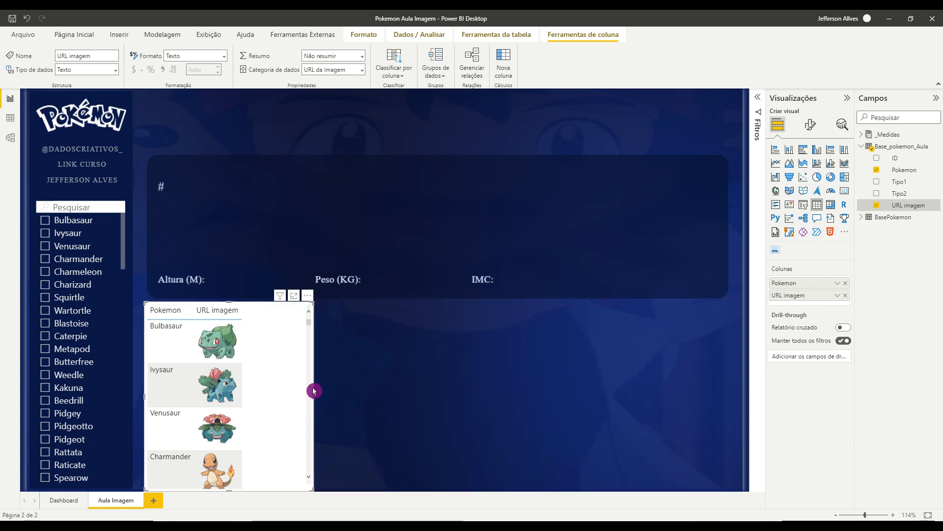
{"action": "left_click_drag", "start_coordinate": [313, 306], "coordinate": [626, 299]}
{"action": "mouse_move", "coordinate": [797, 120]}
{"action": "left_mouse_down"}
{"action": "mouse_move", "coordinate": [848, 113]}
{"action": "mouse_move", "coordinate": [811, 104]}
{"action": "left_mouse_up"}
{"action": "key", "text": "Escape"}
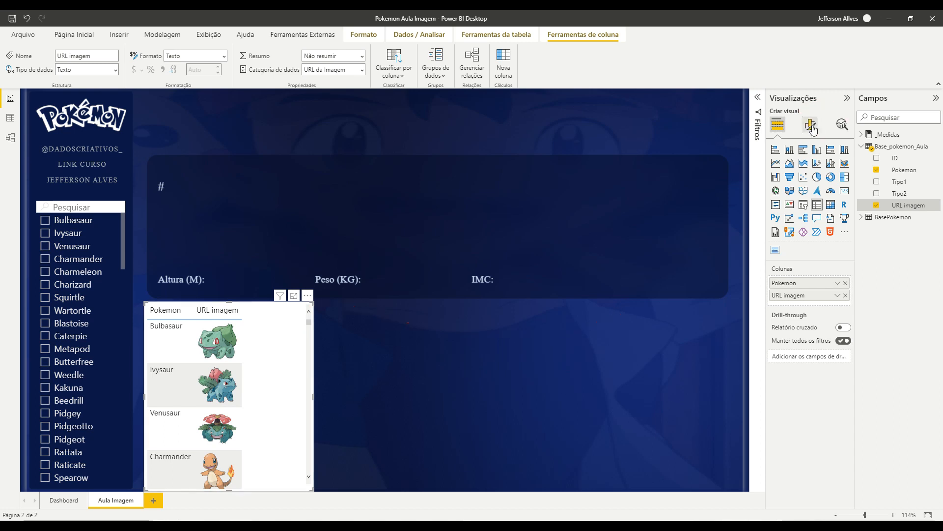
- Reduce the table visual's image height to 53 px and deselect the table
{"action": "left_click", "coordinate": [811, 124]}
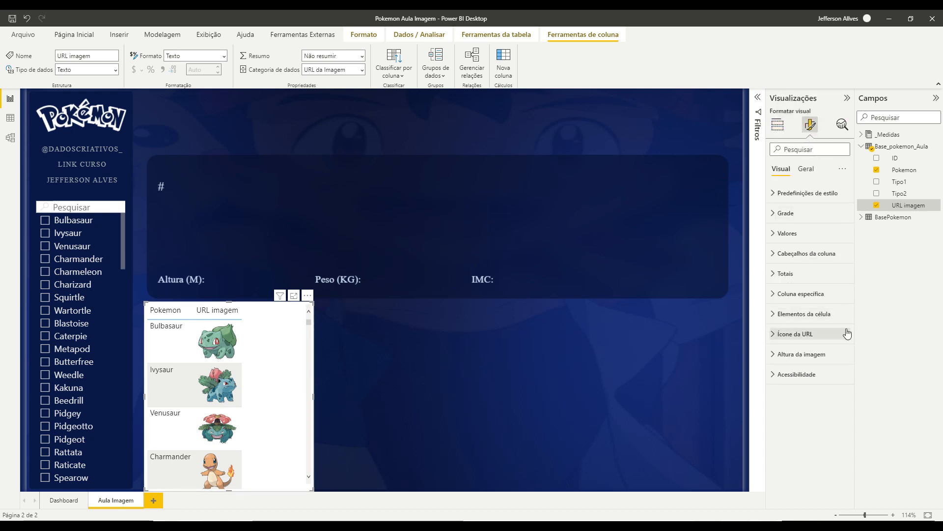
{"action": "left_click_drag", "start_coordinate": [770, 344], "coordinate": [846, 363]}
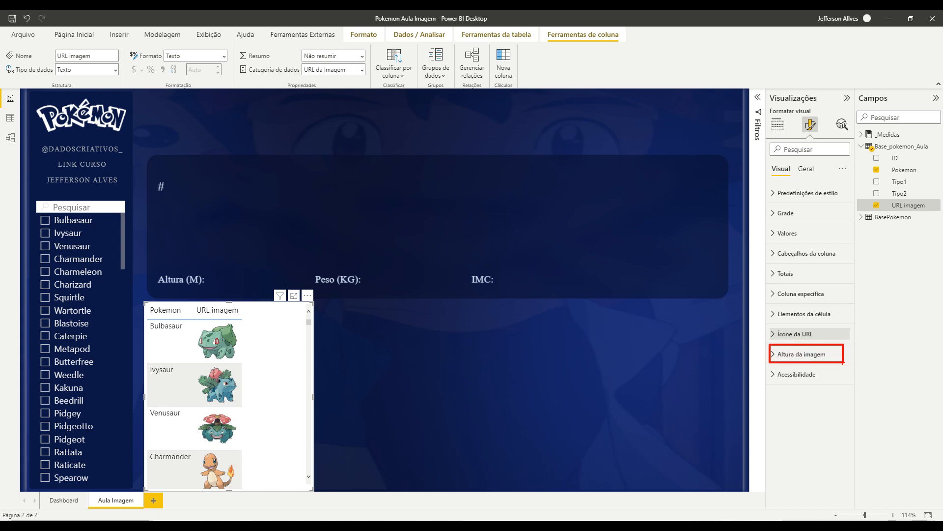
{"action": "key", "text": "Escape"}
{"action": "left_click", "coordinate": [786, 353]}
{"action": "mouse_move", "coordinate": [819, 385]}
{"action": "left_mouse_down"}
{"action": "mouse_move", "coordinate": [805, 387]}
{"action": "mouse_move", "coordinate": [839, 396]}
{"action": "mouse_move", "coordinate": [814, 387]}
{"action": "left_mouse_up"}
{"action": "left_click", "coordinate": [819, 387]}
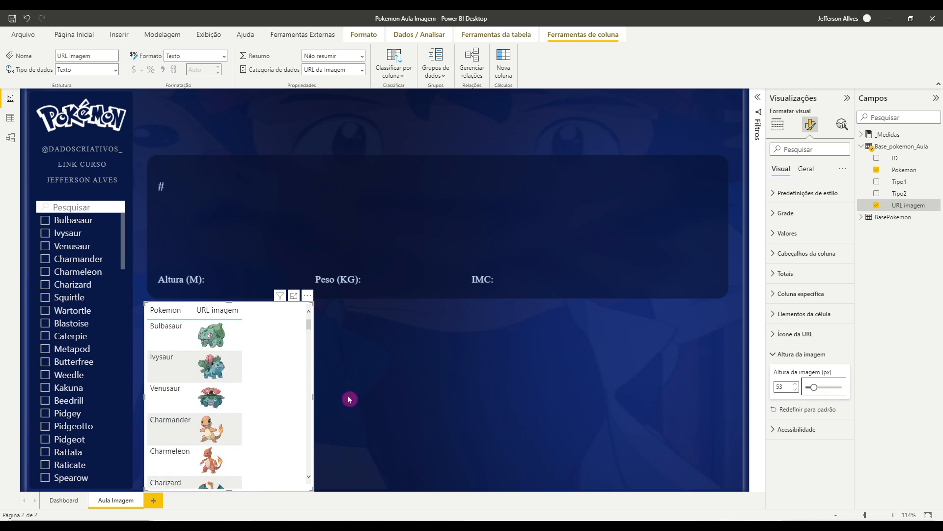
{"action": "left_click", "coordinate": [438, 375]}
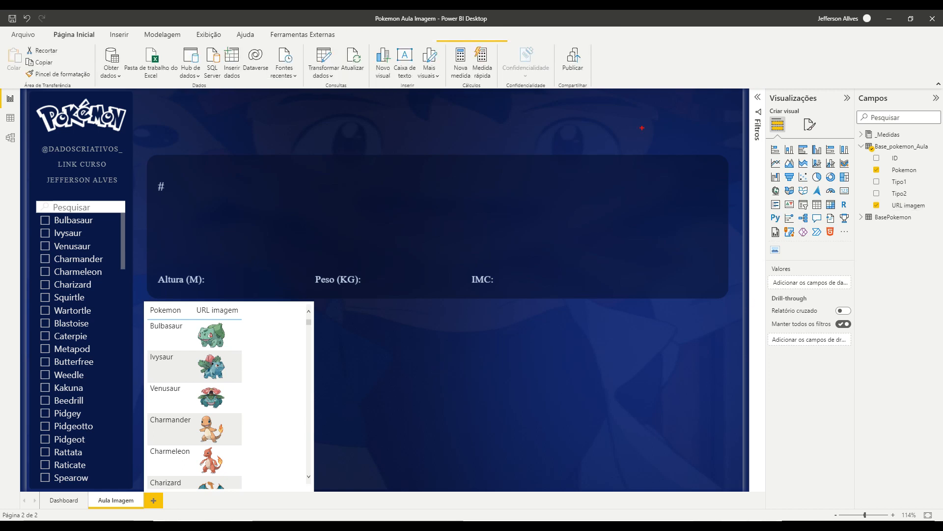
- Filter the report page to Charizard with the Pokémon name slicer
{"action": "mouse_move", "coordinate": [569, 298]}
{"action": "left_mouse_down"}
{"action": "mouse_move", "coordinate": [695, 406]}
{"action": "mouse_move", "coordinate": [719, 456]}
{"action": "left_mouse_up"}
{"action": "mouse_move", "coordinate": [75, 187]}
{"action": "left_mouse_down"}
{"action": "mouse_move", "coordinate": [2, 268]}
{"action": "mouse_move", "coordinate": [105, 191]}
{"action": "left_mouse_up"}
{"action": "key", "text": "Escape"}
{"action": "left_click", "coordinate": [107, 212]}
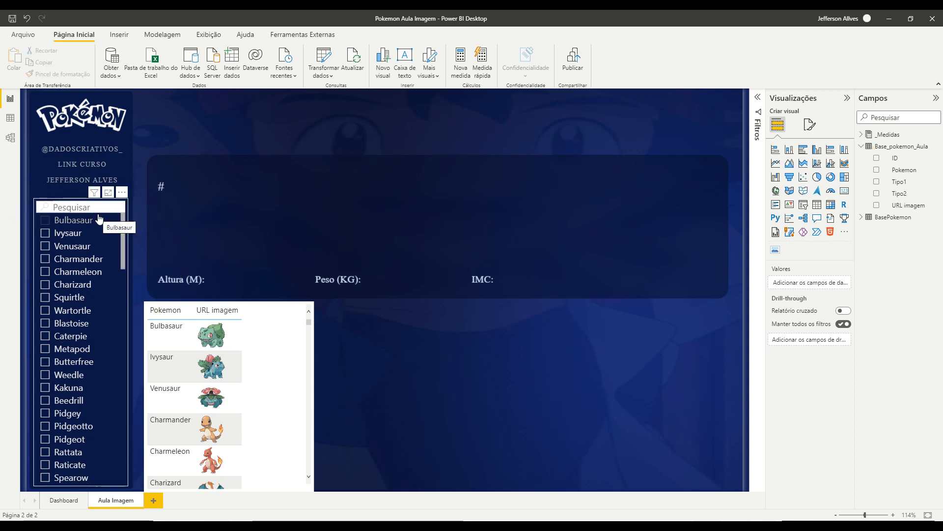
{"action": "left_click", "coordinate": [70, 287]}
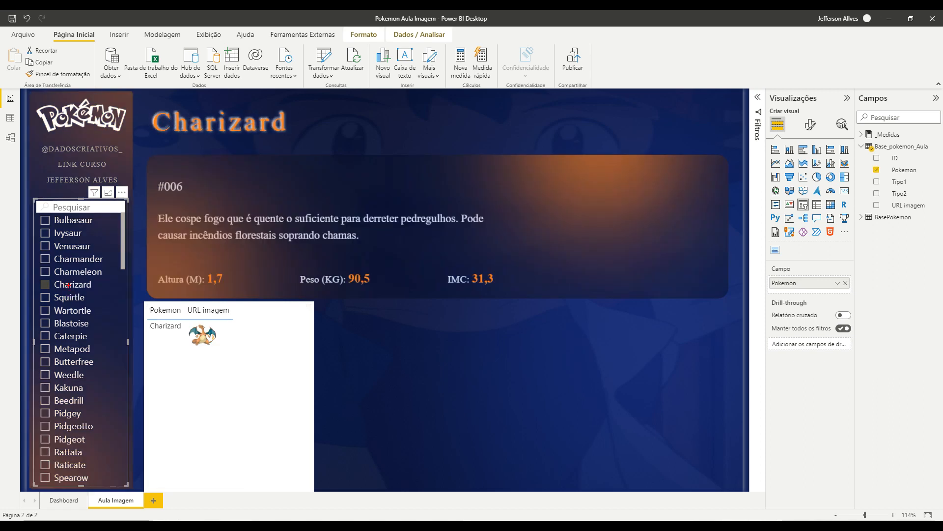
{"action": "mouse_move", "coordinate": [667, 297]}
{"action": "left_mouse_down"}
{"action": "mouse_move", "coordinate": [629, 291]}
{"action": "mouse_move", "coordinate": [715, 388]}
{"action": "mouse_move", "coordinate": [669, 297]}
{"action": "left_mouse_up"}
{"action": "key", "text": "Escape"}
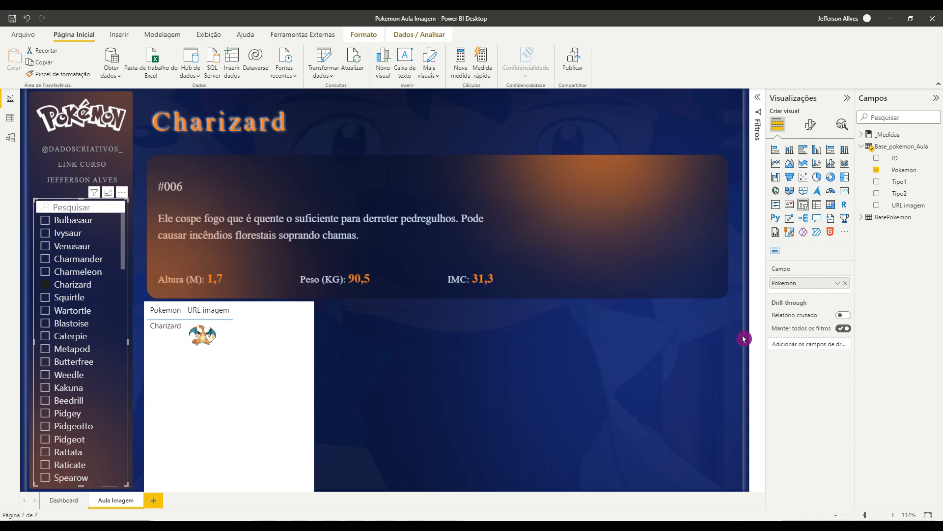
{"action": "key", "text": "ctrl+1"}
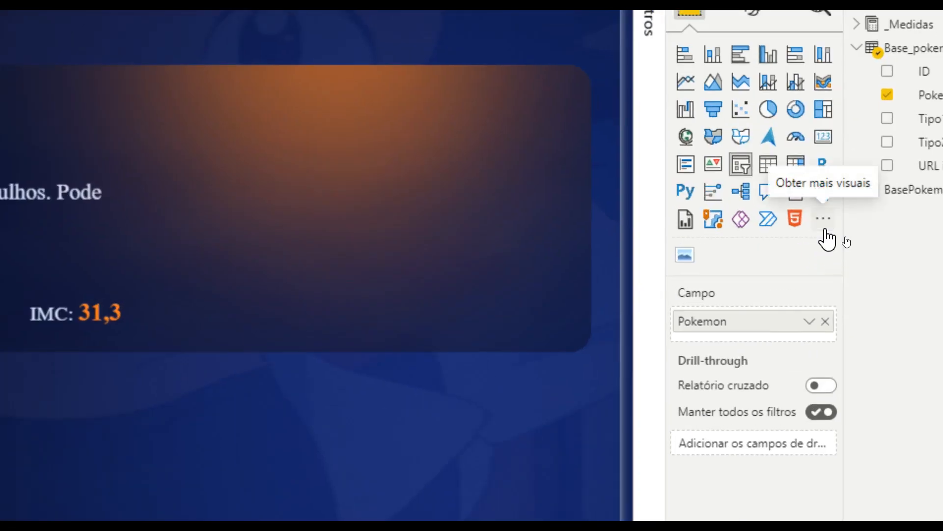
{"action": "left_click", "coordinate": [824, 227]}
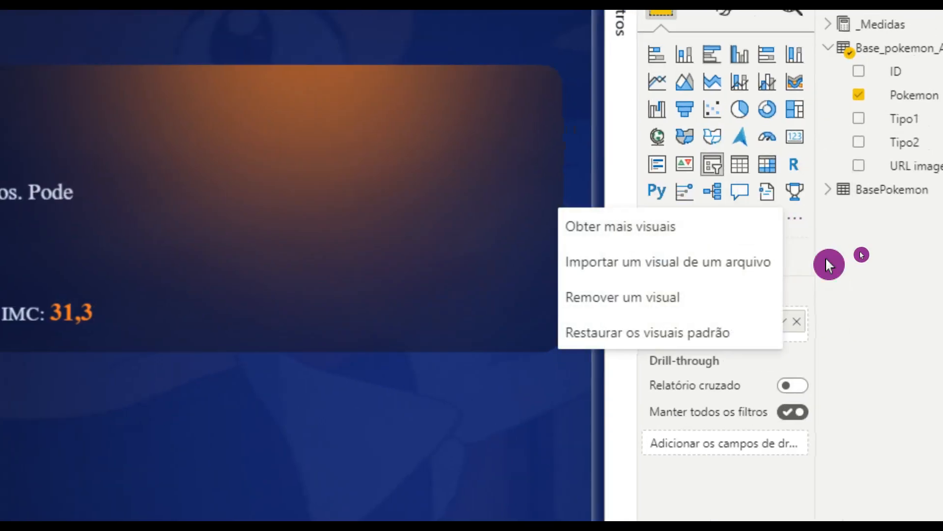
{"action": "left_click", "coordinate": [826, 258]}
{"action": "key", "text": "ctrl+2"}
{"action": "left_click_drag", "start_coordinate": [676, 242], "coordinate": [677, 242]}
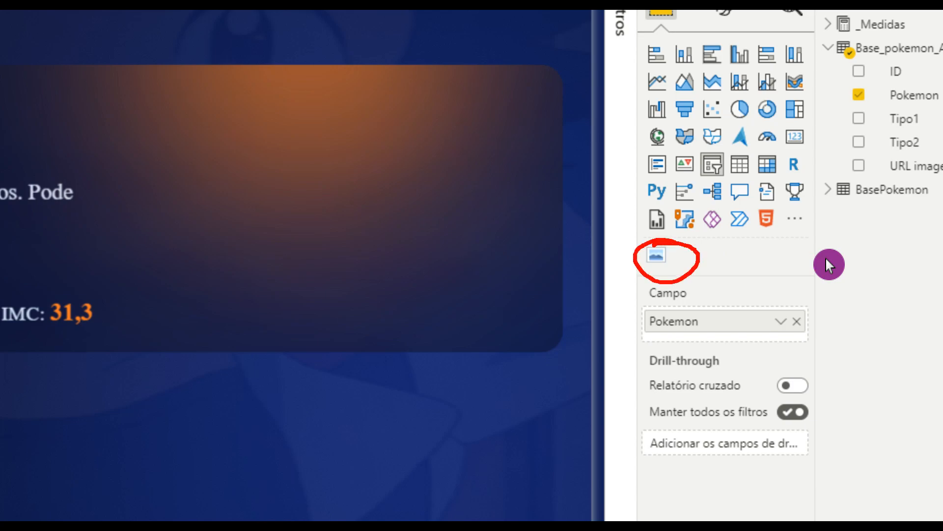
{"action": "key", "text": "Escape"}
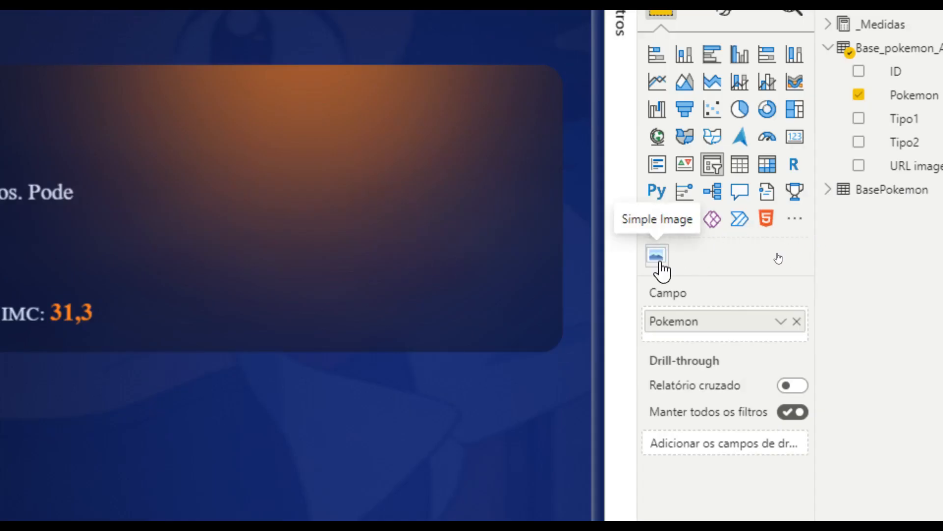
{"action": "left_click_drag", "start_coordinate": [670, 240], "coordinate": [668, 241]}
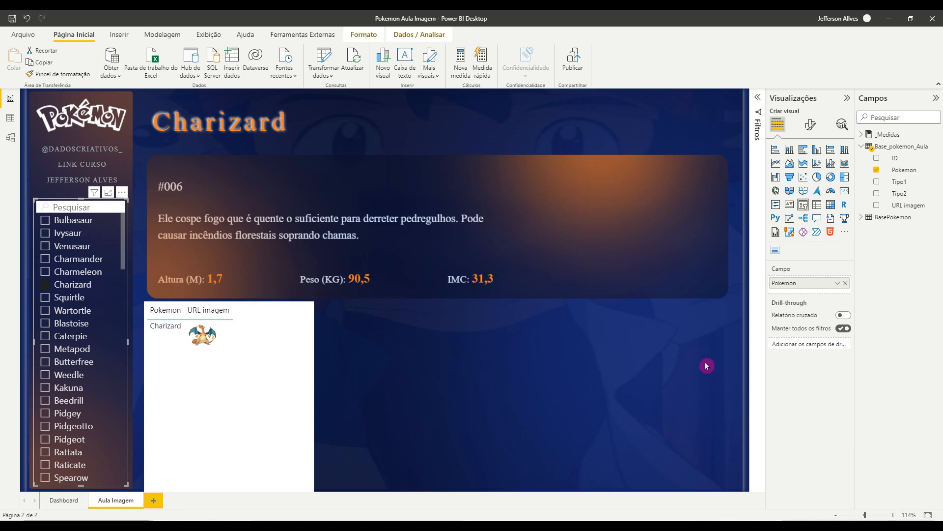
- Add a Simple Image visual below the description card and shrink it to leave a gap beside the table
{"action": "left_click", "coordinate": [749, 308]}
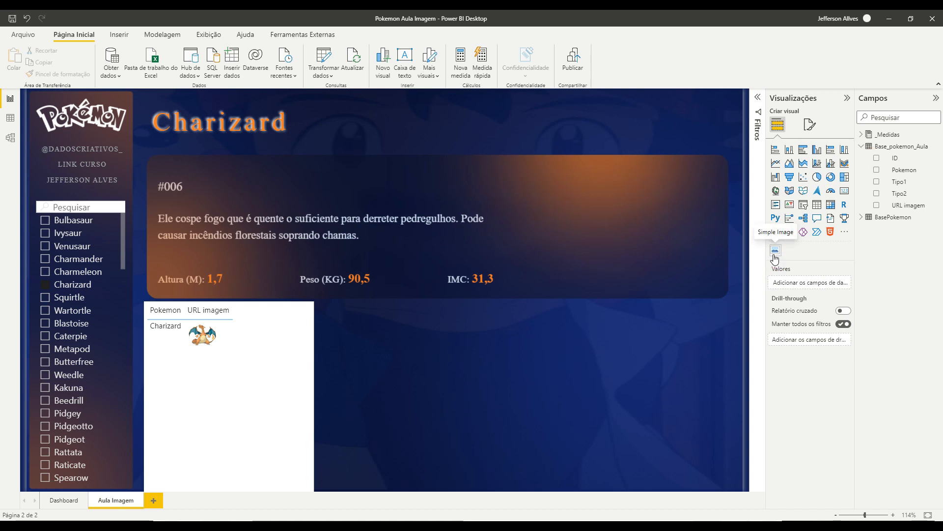
{"action": "left_click", "coordinate": [776, 251]}
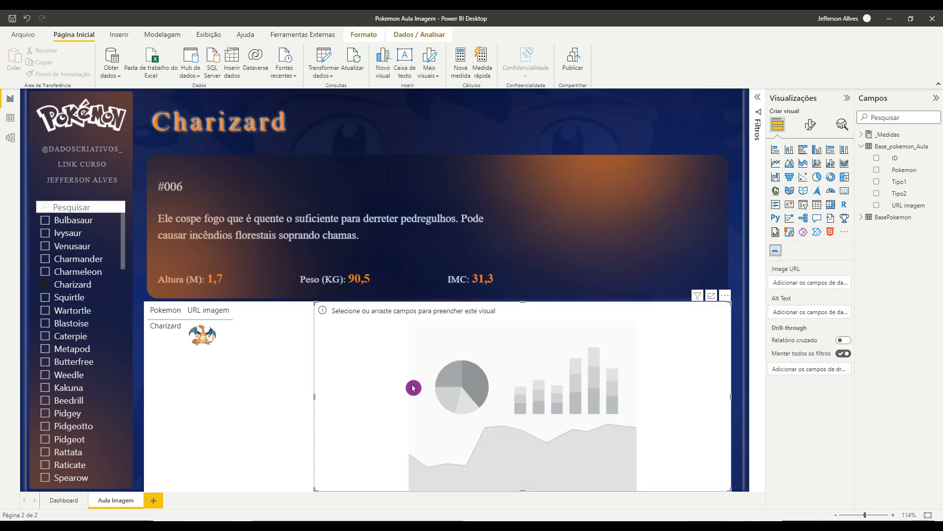
{"action": "left_click", "coordinate": [344, 308]}
{"action": "left_click_drag", "start_coordinate": [315, 302], "coordinate": [502, 312]}
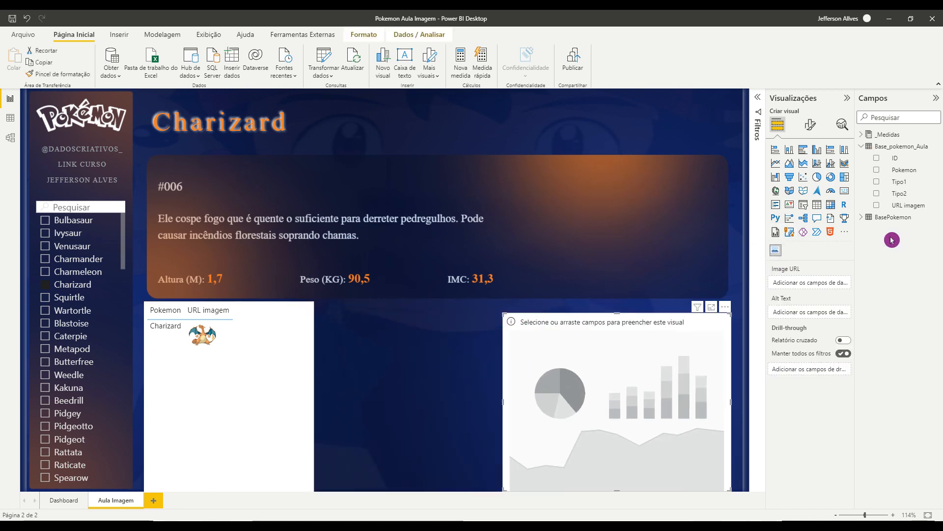
- Assign the URL imagem column to the Simple Image visual's Image URL field
{"action": "key", "text": "ctrl+2"}
{"action": "mouse_move", "coordinate": [871, 196]}
{"action": "left_mouse_down"}
{"action": "mouse_move", "coordinate": [927, 218]}
{"action": "mouse_move", "coordinate": [876, 205]}
{"action": "mouse_move", "coordinate": [803, 281]}
{"action": "left_mouse_up"}
{"action": "left_click_drag", "start_coordinate": [789, 250], "coordinate": [805, 255]}
{"action": "key", "text": "Escape"}
{"action": "mouse_move", "coordinate": [896, 207]}
{"action": "left_mouse_down"}
{"action": "mouse_move", "coordinate": [856, 230]}
{"action": "mouse_move", "coordinate": [822, 284]}
{"action": "left_mouse_up"}
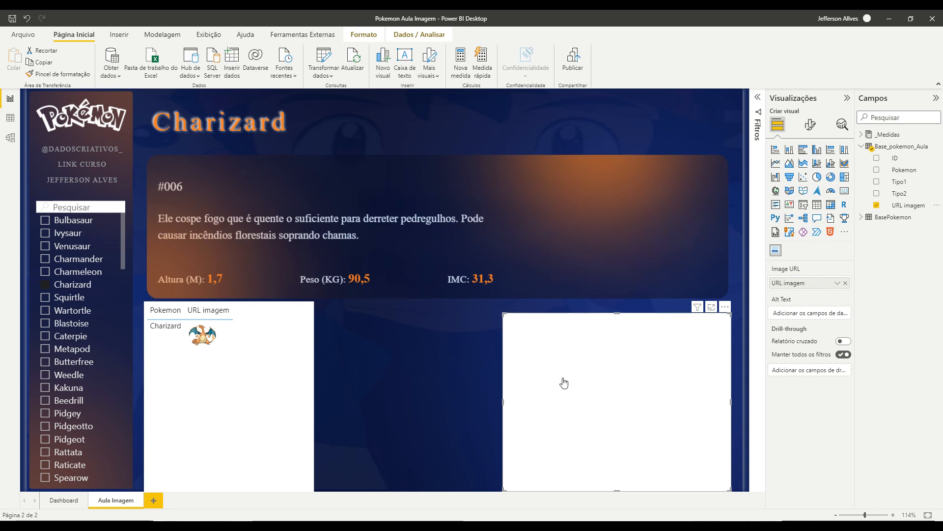
- Filter the report page to Blastoise with the Pokémon name slicer
{"action": "key", "text": "ctrl+2"}
{"action": "left_click_drag", "start_coordinate": [85, 277], "coordinate": [114, 279]}
{"action": "left_click_drag", "start_coordinate": [571, 341], "coordinate": [602, 340]}
{"action": "key", "text": "Escape"}
{"action": "left_click", "coordinate": [72, 325]}
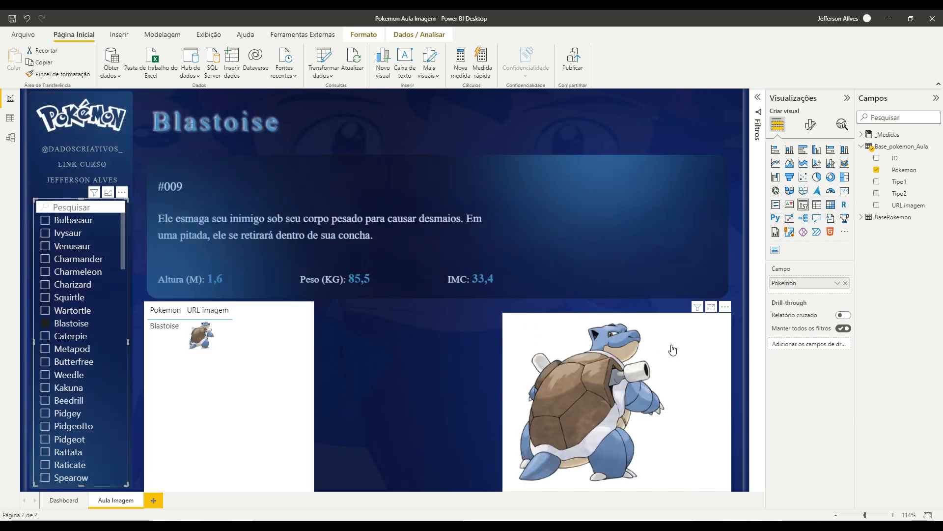
{"action": "mouse_move", "coordinate": [703, 318]}
{"action": "left_mouse_down"}
{"action": "mouse_move", "coordinate": [711, 426]}
{"action": "mouse_move", "coordinate": [626, 484]}
{"action": "left_mouse_up"}
{"action": "key", "text": "Escape"}
{"action": "left_click_drag", "start_coordinate": [766, 244], "coordinate": [778, 243]}
{"action": "key", "text": "Escape"}
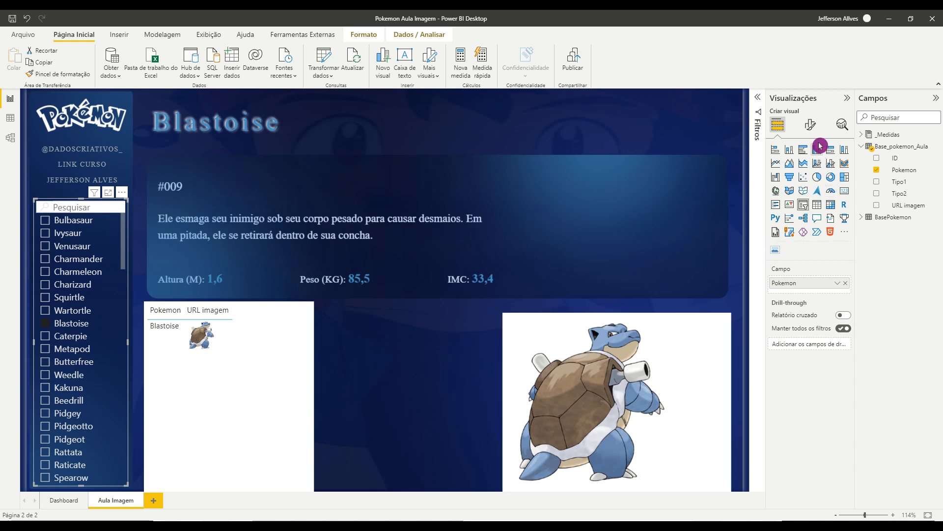
- Turn off the background (Tela de fundo) effect of the Simple Image visual in its general formatting
{"action": "left_click", "coordinate": [726, 325]}
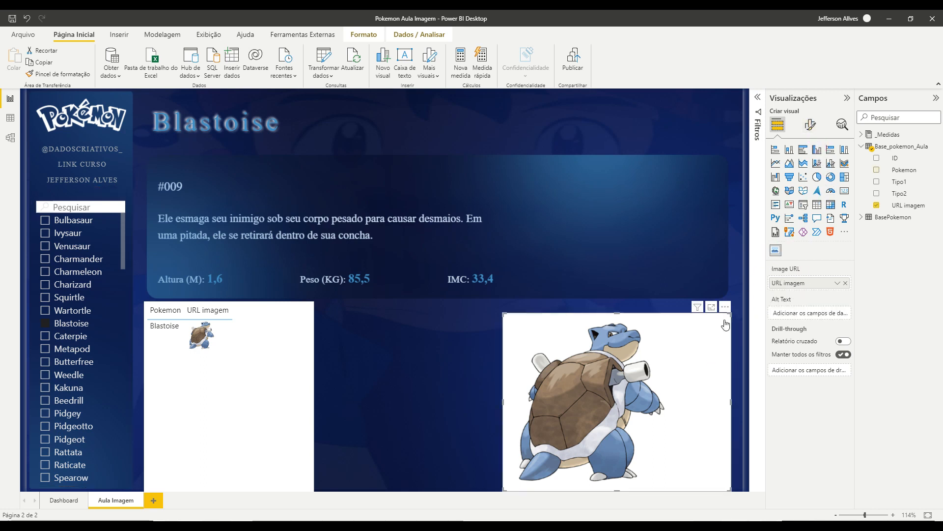
{"action": "left_click", "coordinate": [815, 132]}
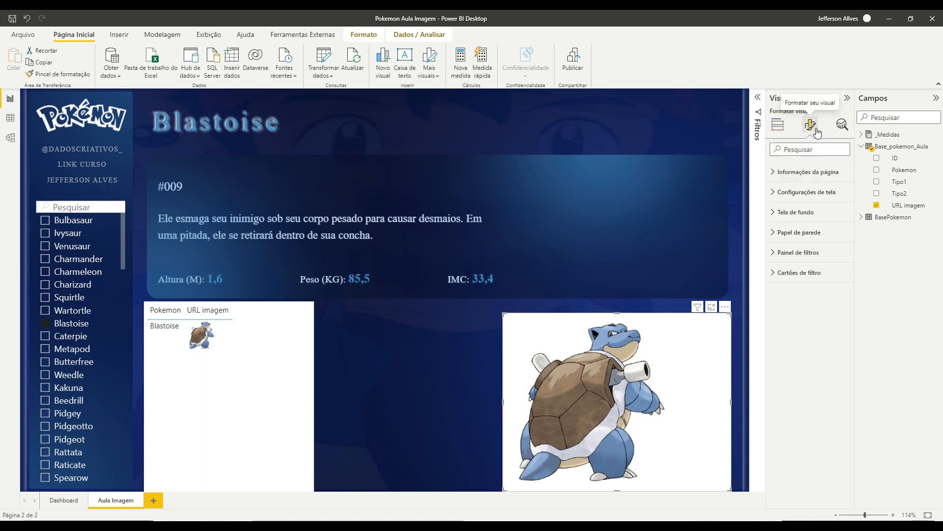
{"action": "left_click", "coordinate": [809, 169]}
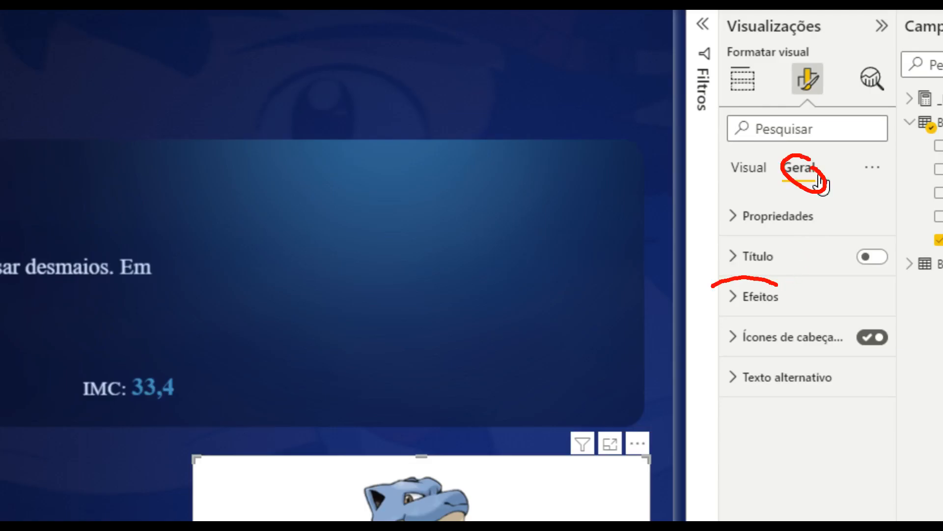
{"action": "key", "text": "Escape"}
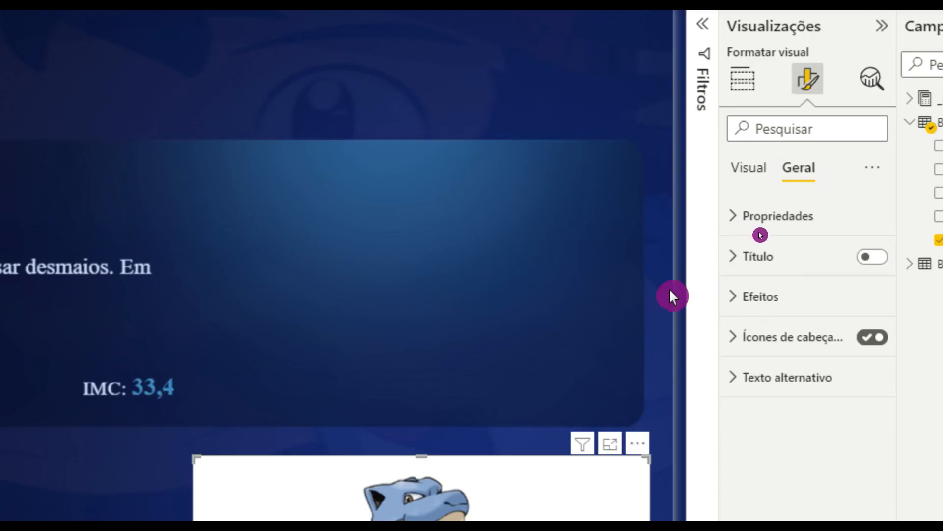
{"action": "left_click", "coordinate": [736, 300]}
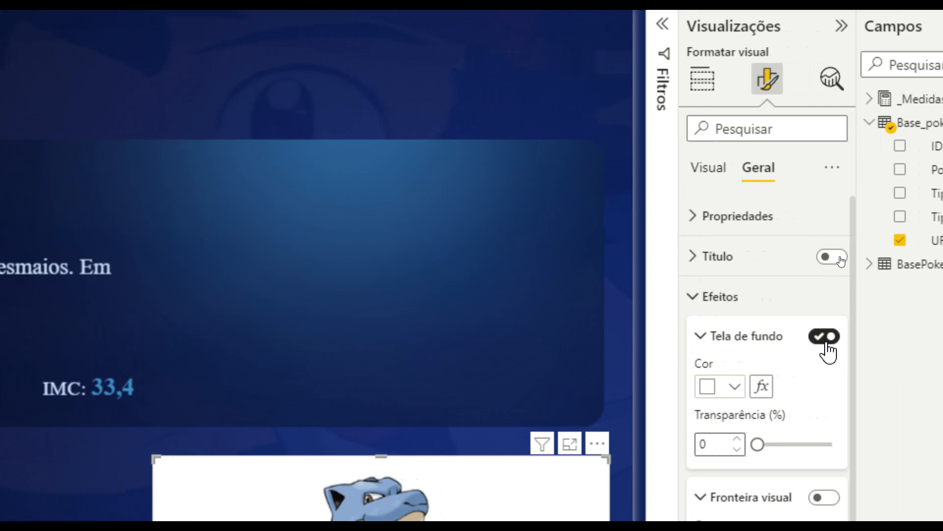
{"action": "left_click", "coordinate": [868, 339]}
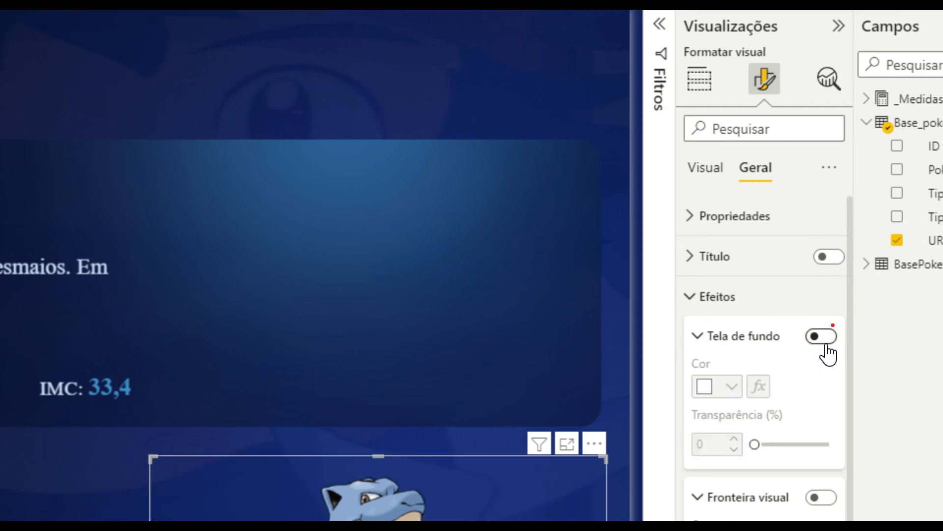
{"action": "left_click_drag", "start_coordinate": [835, 325], "coordinate": [832, 312]}
{"action": "mouse_move", "coordinate": [632, 426]}
{"action": "left_mouse_down"}
{"action": "mouse_move", "coordinate": [543, 481]}
{"action": "mouse_move", "coordinate": [553, 467]}
{"action": "left_mouse_up"}
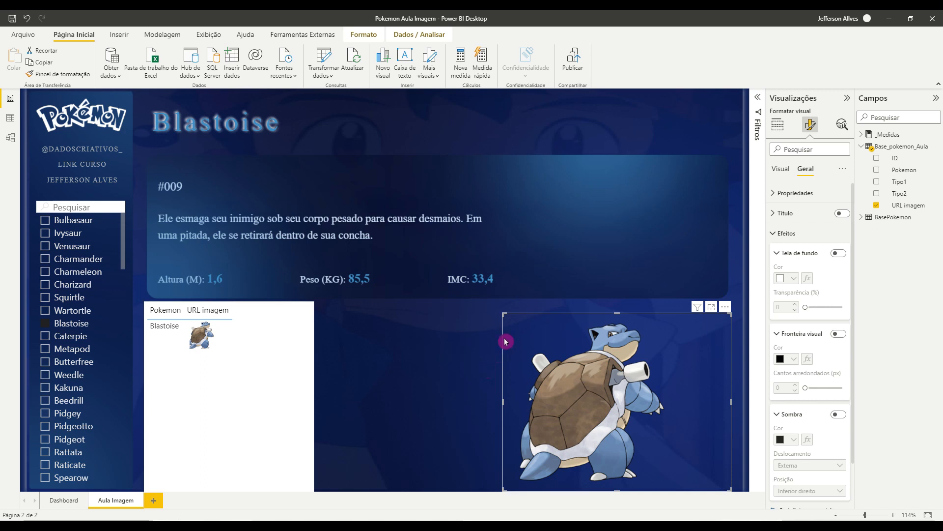
- Shrink the Simple Image visual from its upper-left corner, keeping its right edge aligned with the description card
{"action": "left_click", "coordinate": [505, 322]}
{"action": "left_click", "coordinate": [504, 316]}
{"action": "left_click_drag", "start_coordinate": [504, 315], "coordinate": [562, 318]}
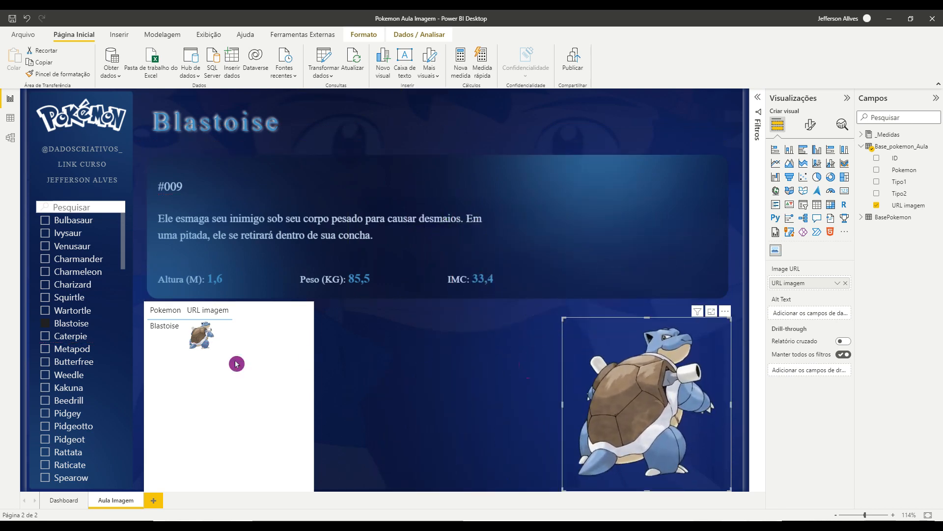
- Filter the page to Wartortle and to Butterfree with the Pokémon name slicer to check the image visual
{"action": "left_click", "coordinate": [64, 313]}
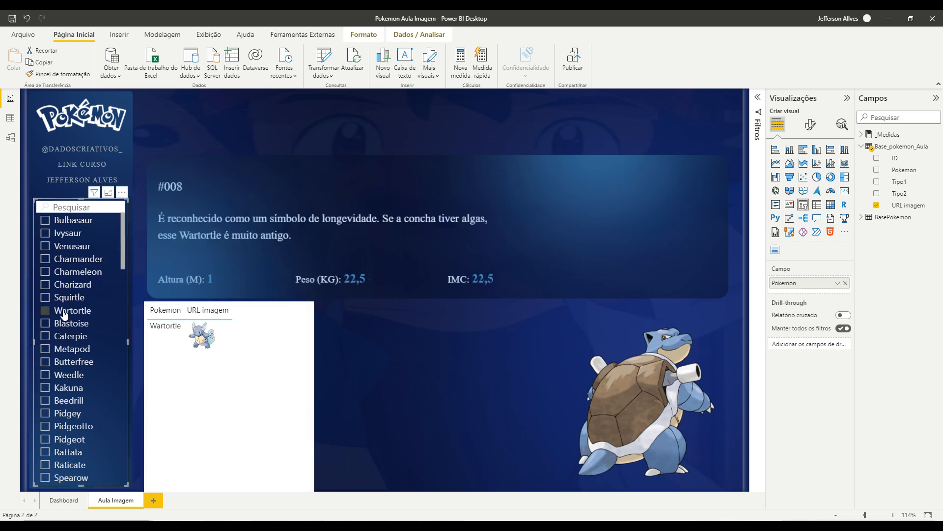
{"action": "left_click", "coordinate": [71, 364]}
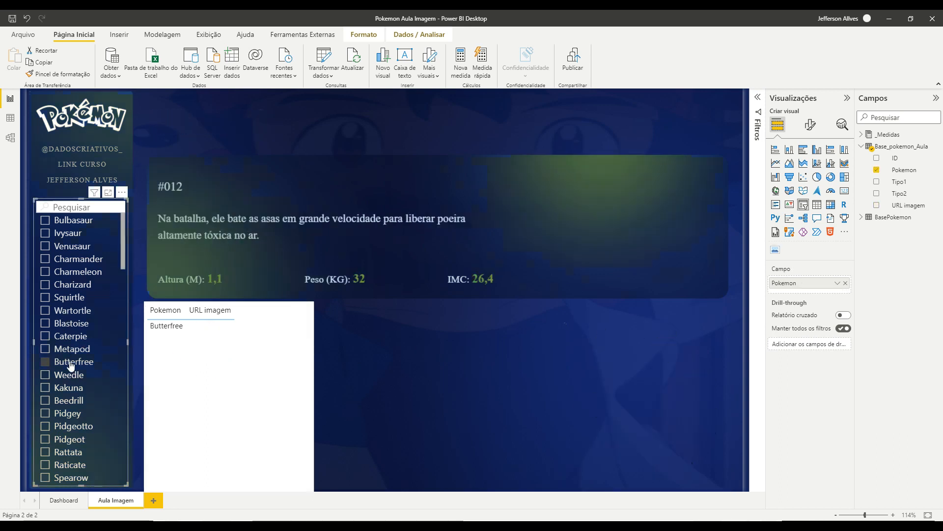
- Move the Simple Image visual up over the right end of the description card and filter the page to Blastoise
{"action": "left_click_drag", "start_coordinate": [732, 394], "coordinate": [730, 160]}
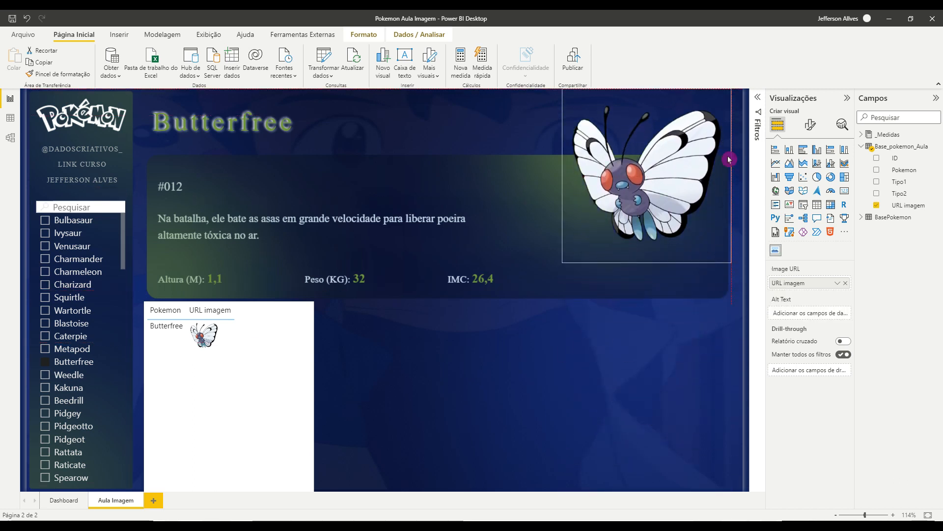
{"action": "left_click", "coordinate": [593, 419]}
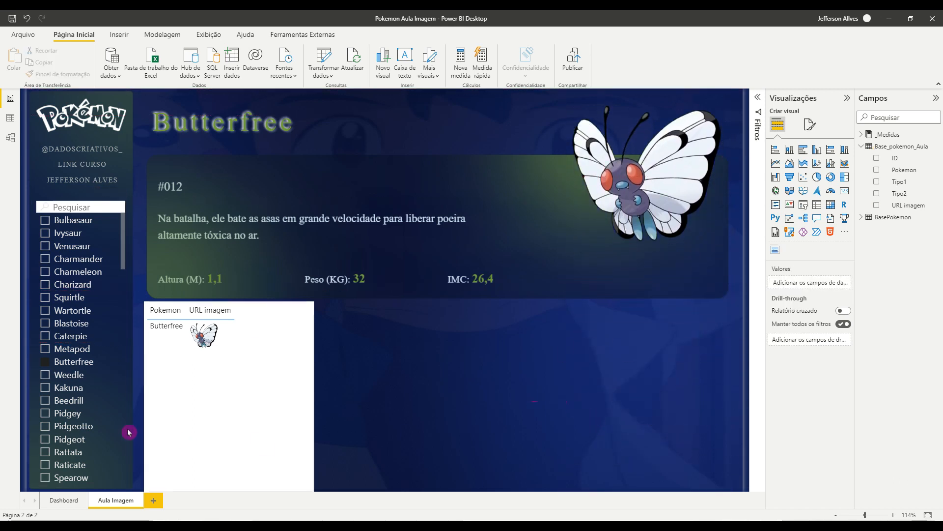
{"action": "left_click", "coordinate": [57, 325]}
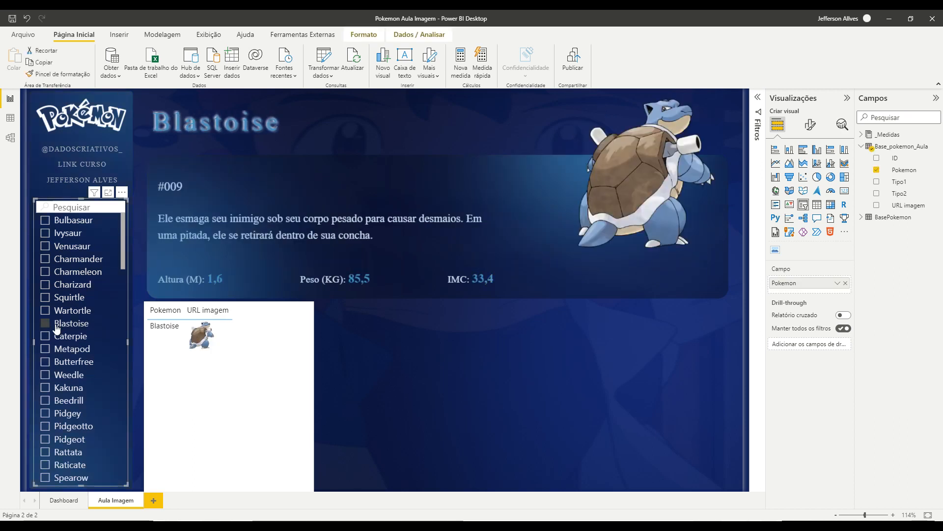